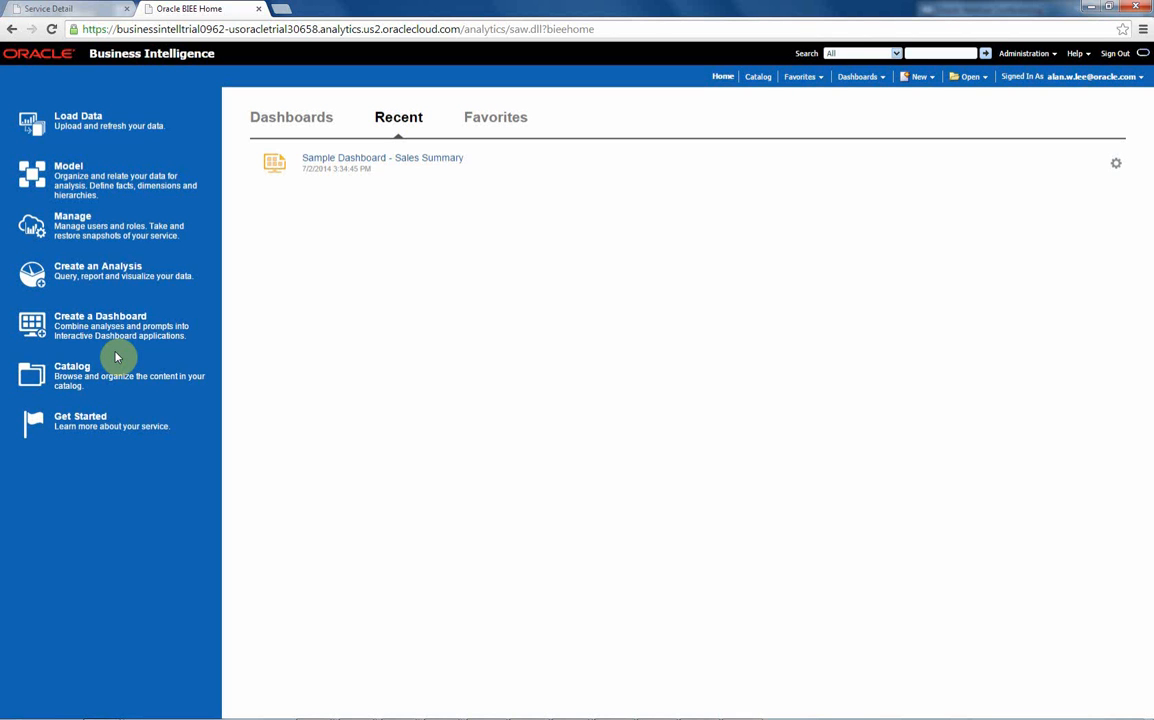
# - View the Sales Summary page of the Sample Dashboard and return to the home page
pyautogui.click(322, 166)
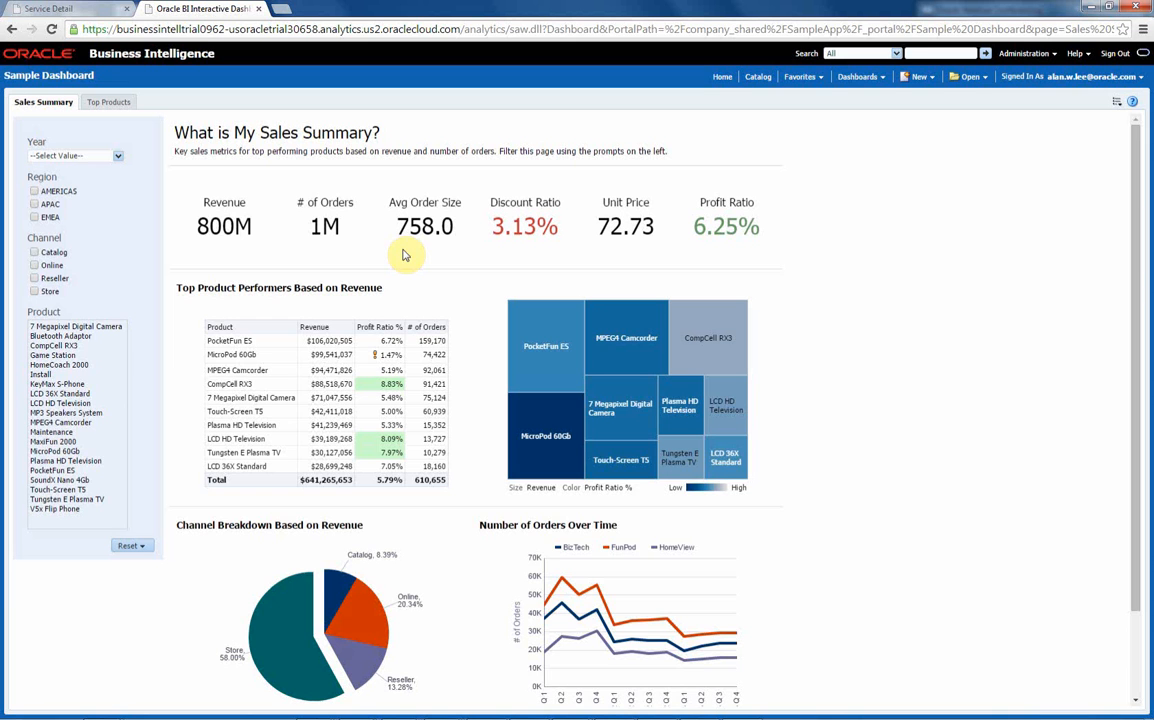
pyautogui.click(722, 76)
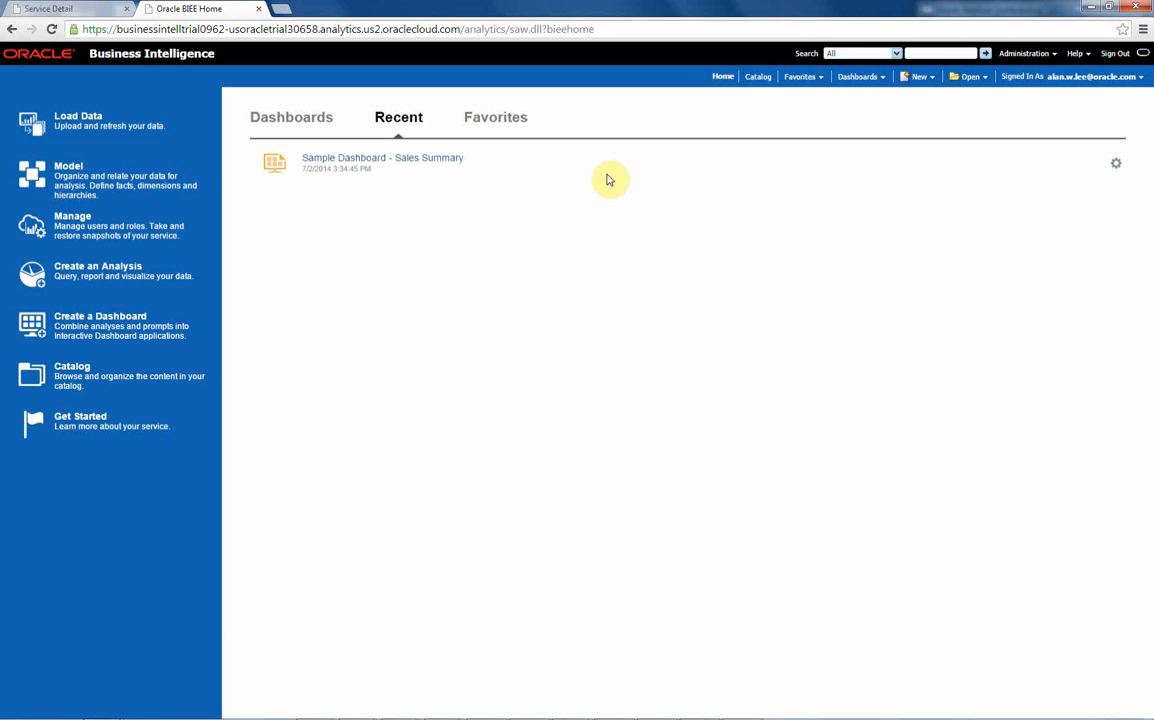
# - Start a new data load in the Data Loader and upload OPTY_DATA.csv from the demo folder
pyautogui.click(79, 122)
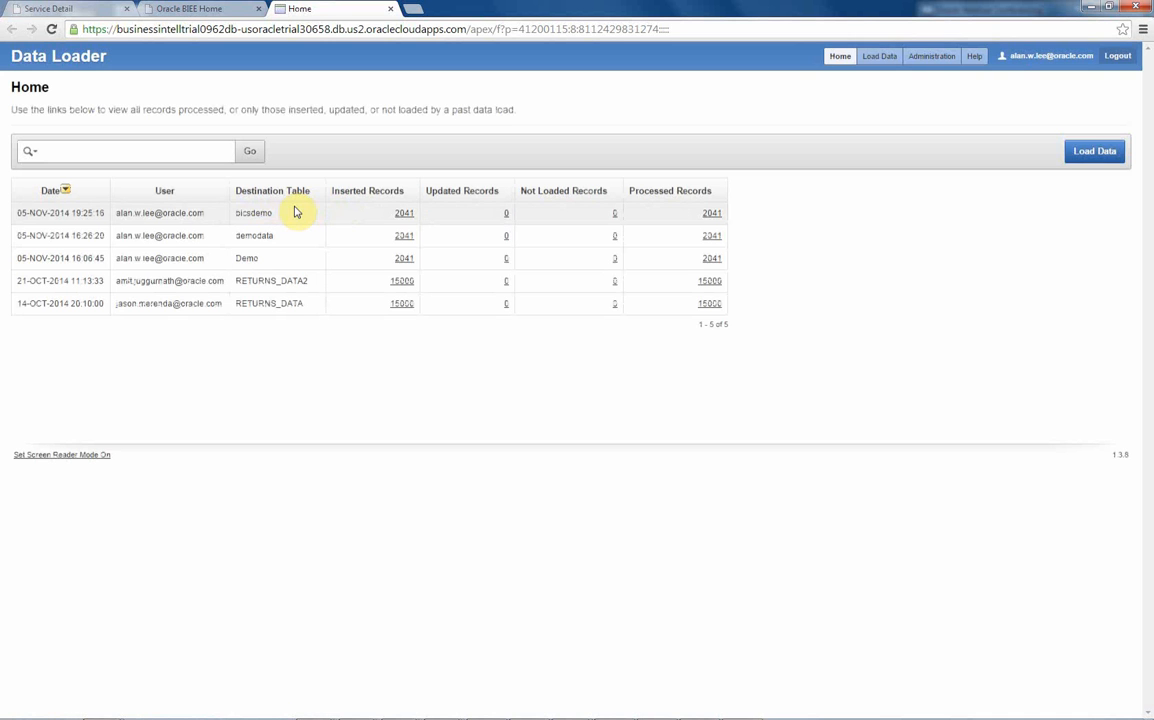
pyautogui.click(1100, 152)
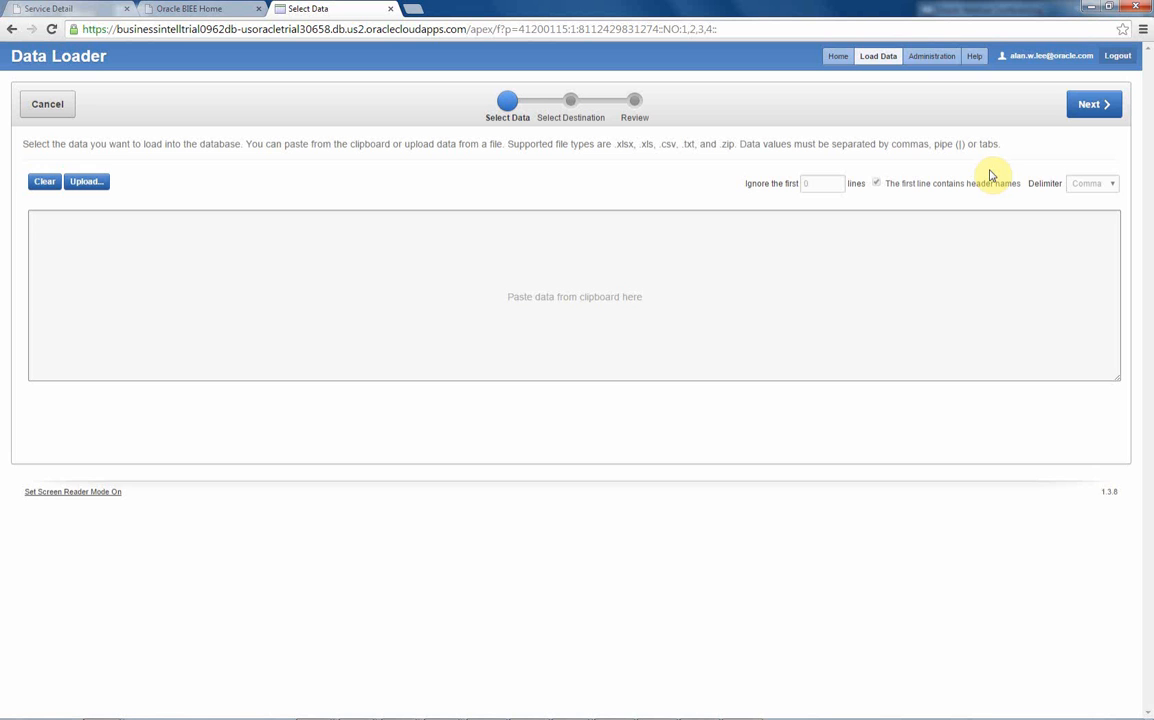
pyautogui.click(86, 183)
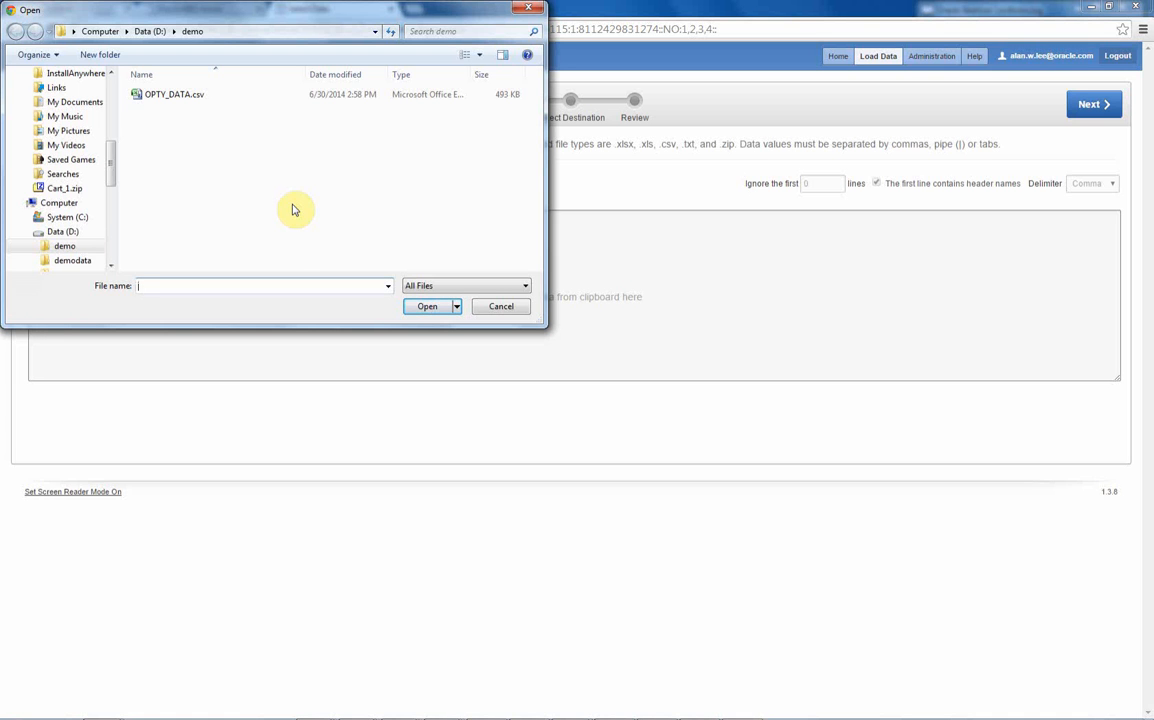
pyautogui.click(168, 95)
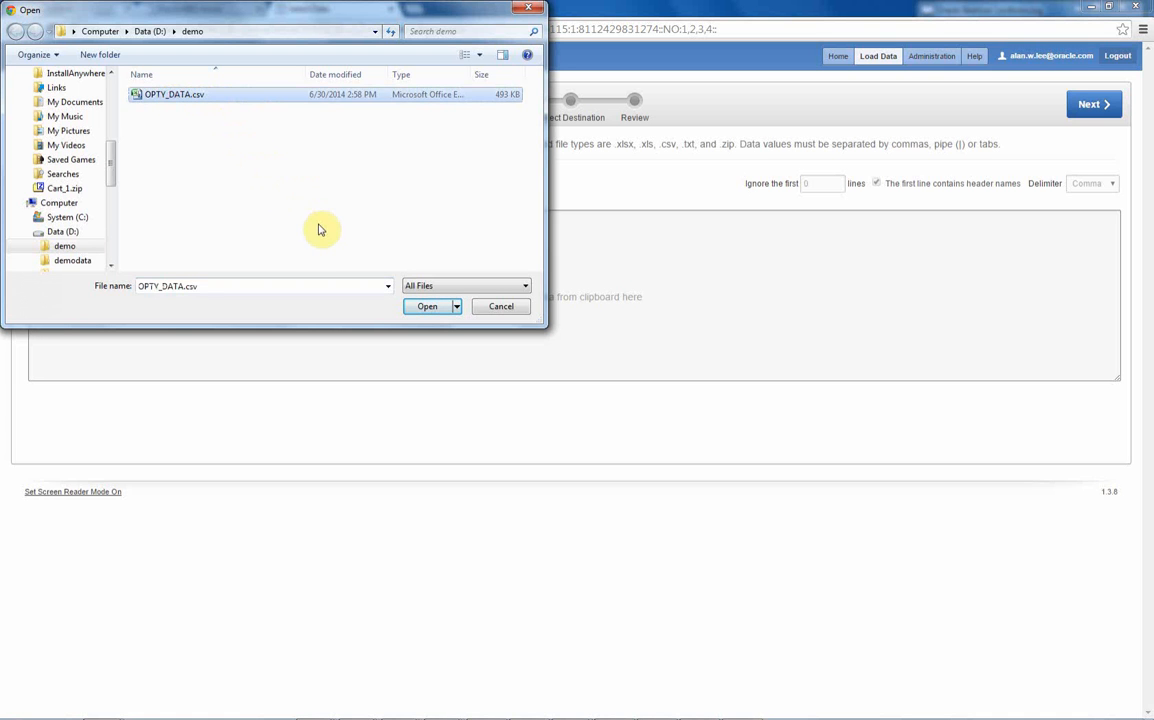
pyautogui.click(426, 305)
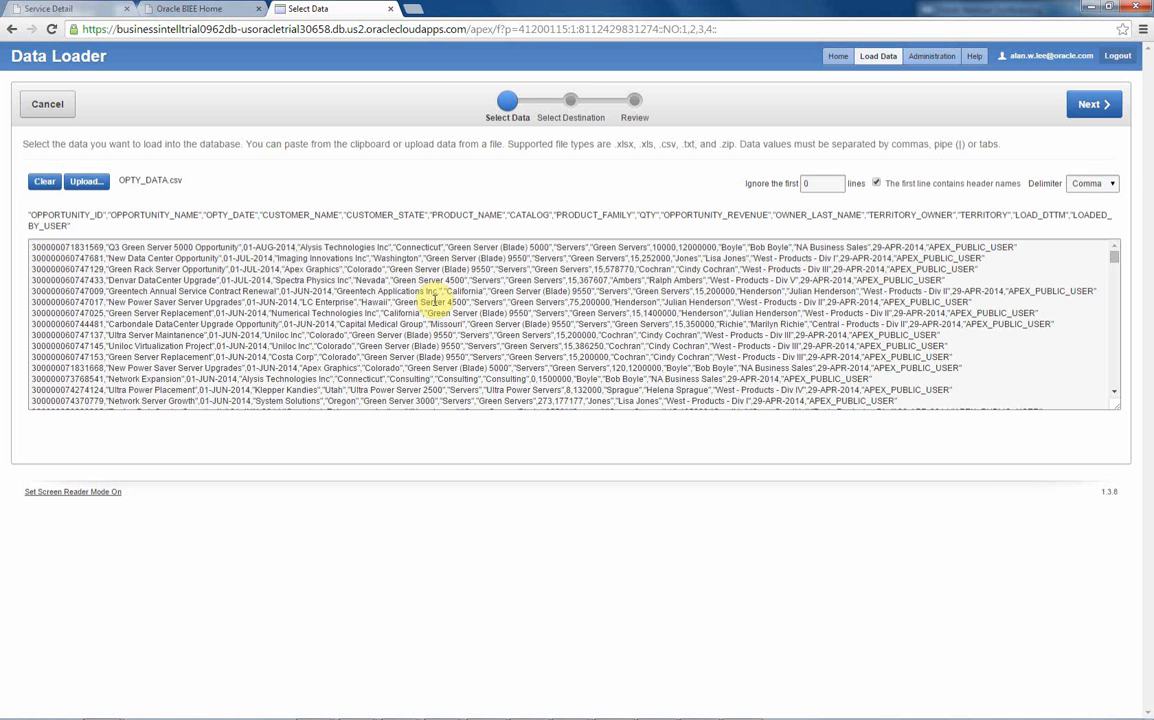
# - Load the uploaded records into a new database table named salesdata, keeping the proposed column mapping
pyautogui.click(1092, 104)
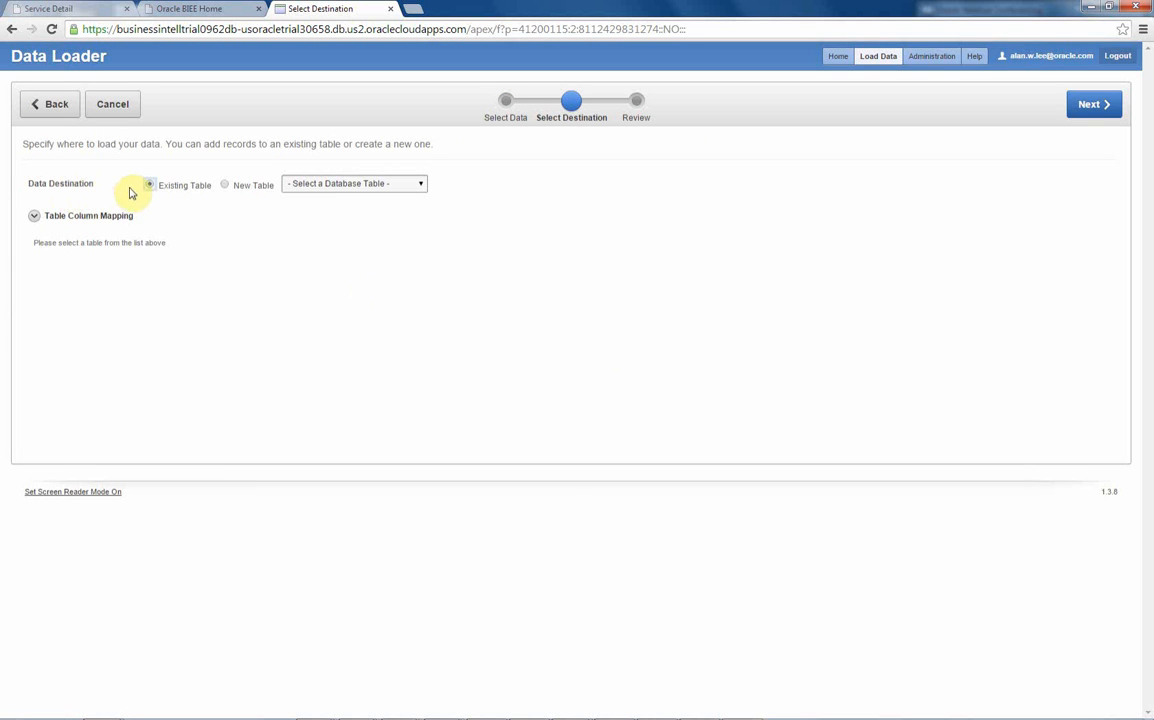
pyautogui.click(226, 186)
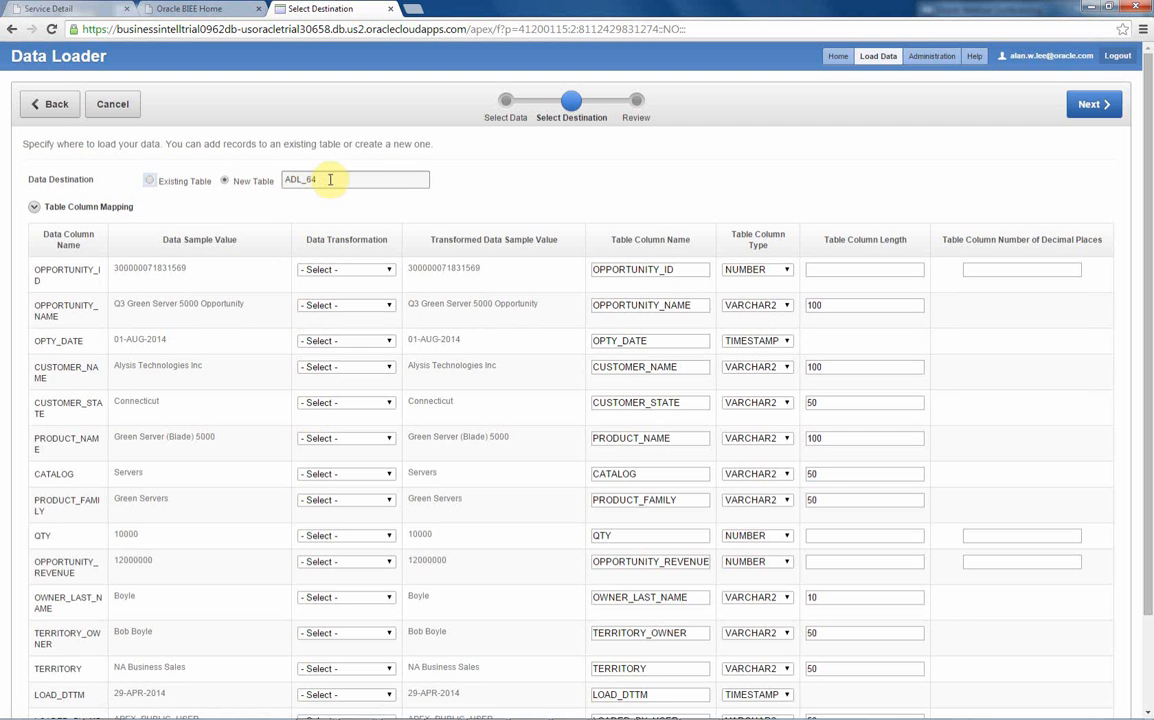
pyautogui.doubleClick(328, 179)
pyautogui.write('sal')
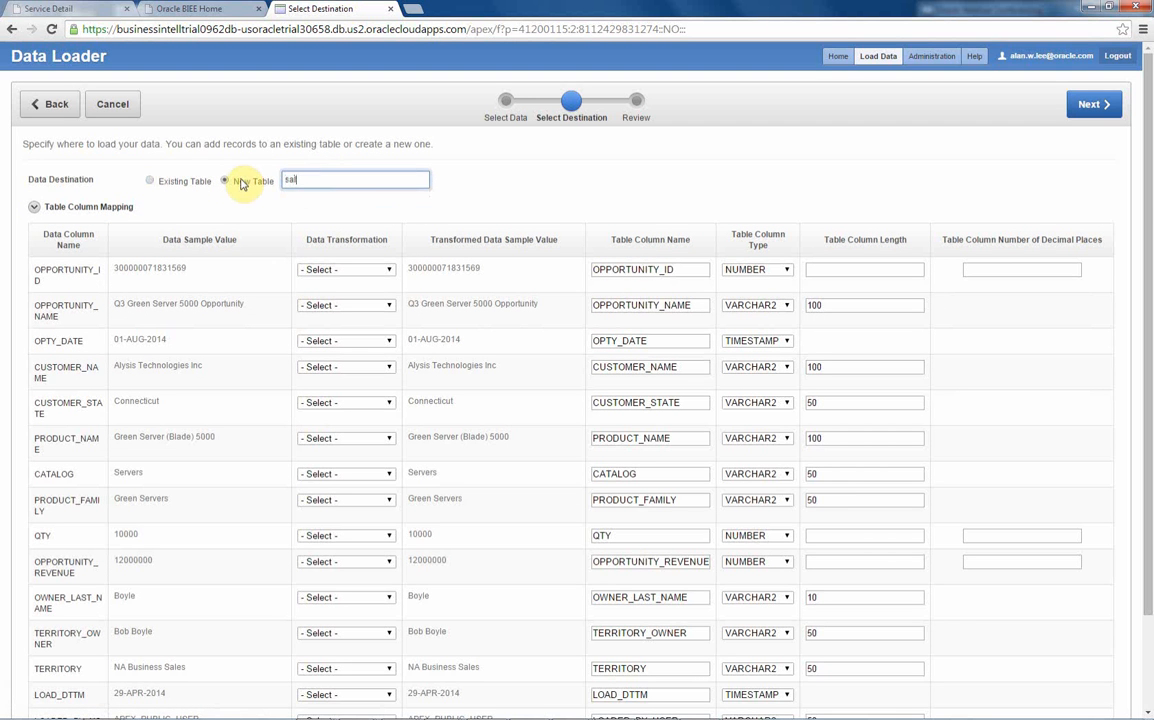
pyautogui.write('essala')
pyautogui.click(1094, 104)
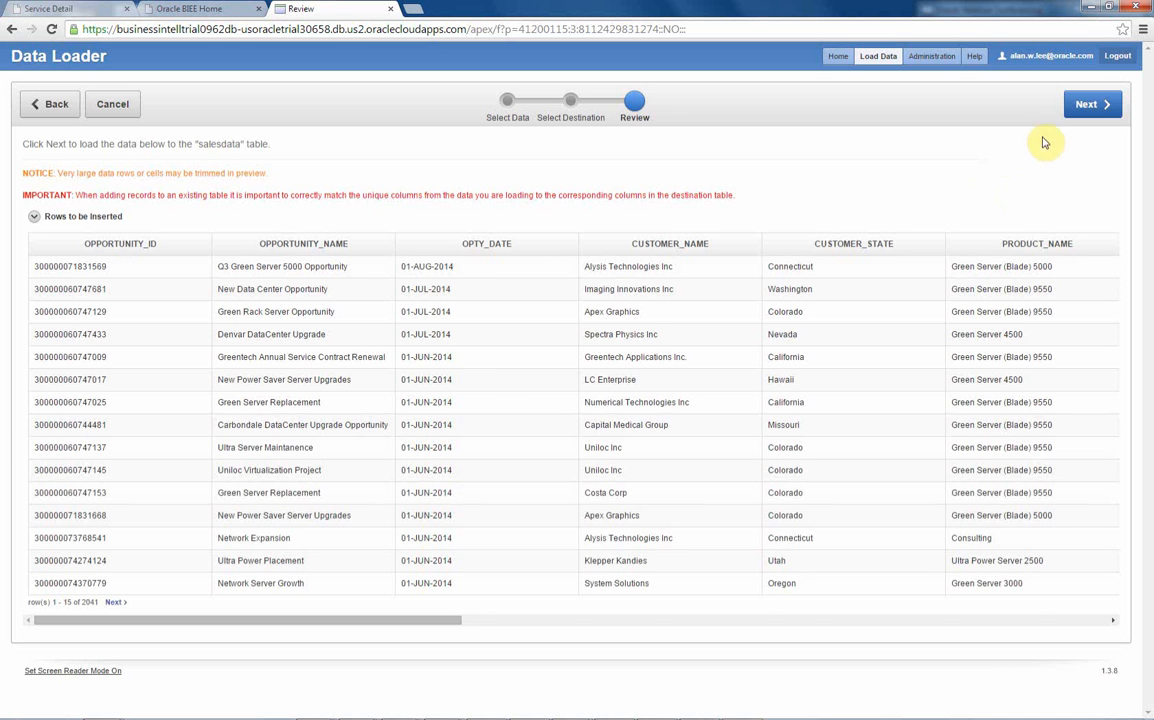
pyautogui.click(1078, 107)
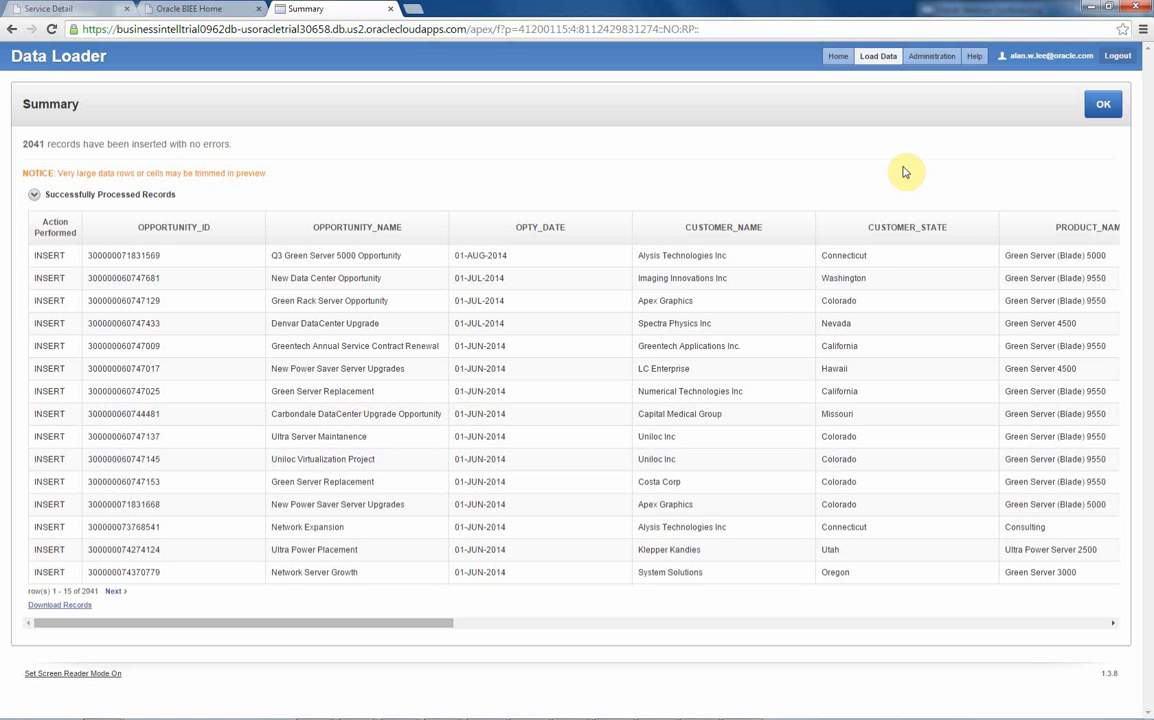
# - Switch to the Data Modeler, lock the SampleApp model for editing and delete it
pyautogui.click(186, 10)
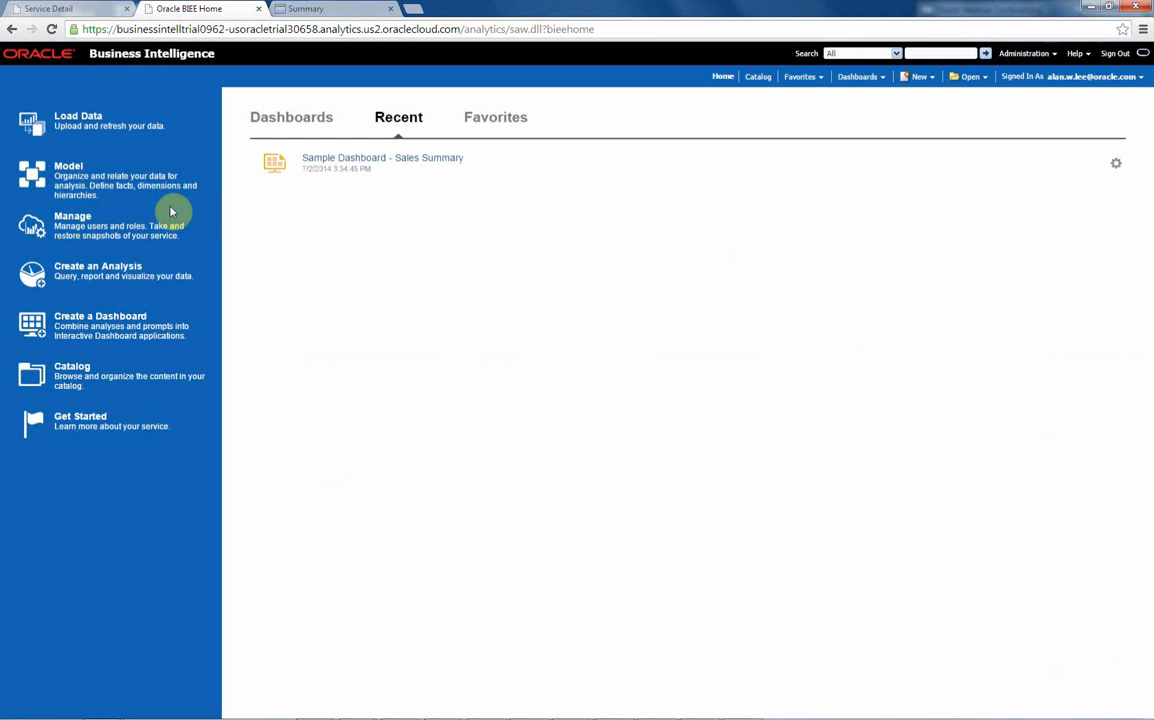
pyautogui.click(72, 167)
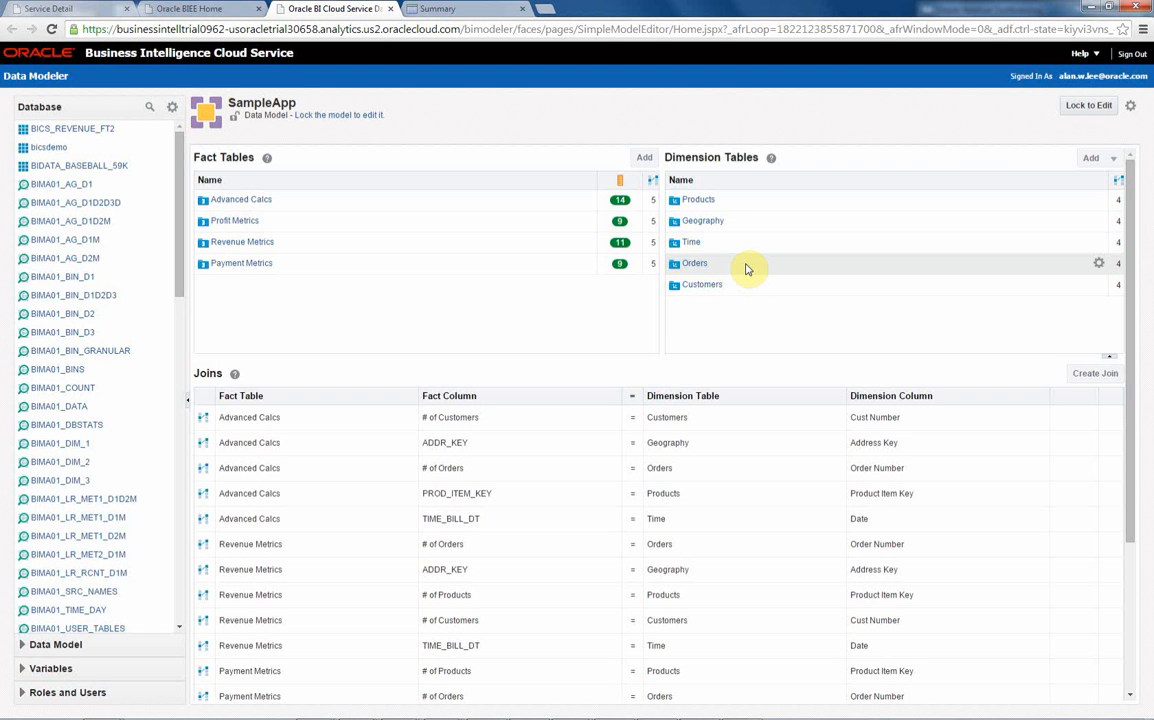
pyautogui.click(1088, 105)
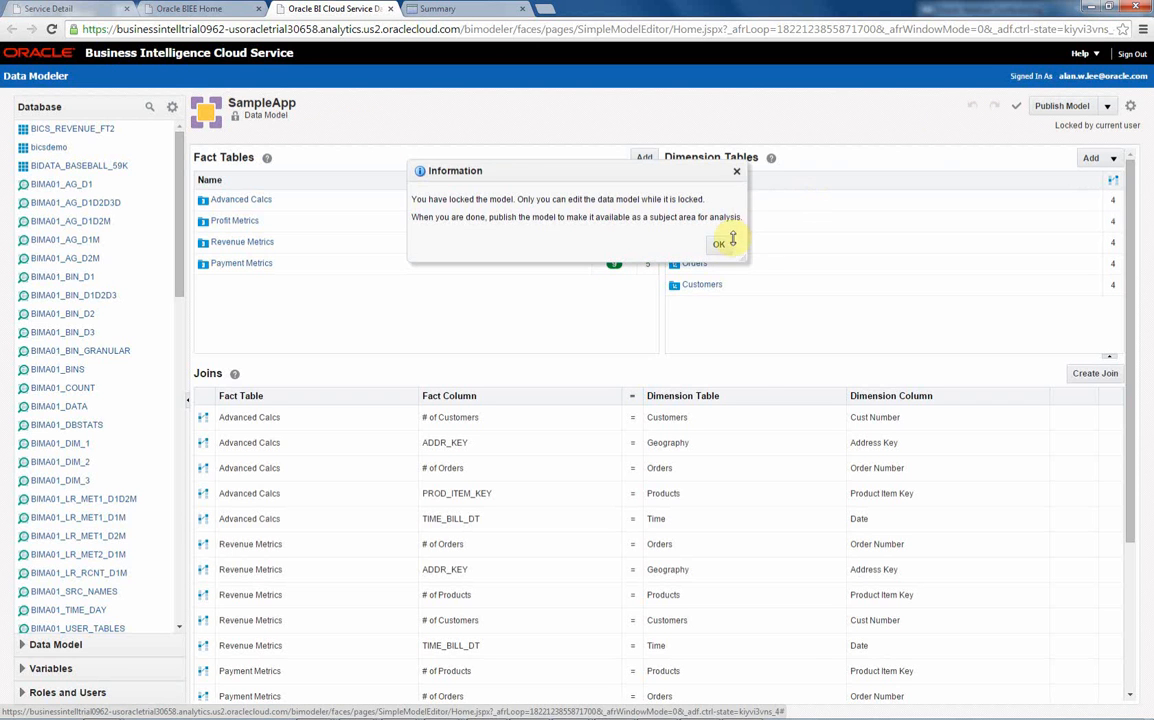
pyautogui.click(724, 177)
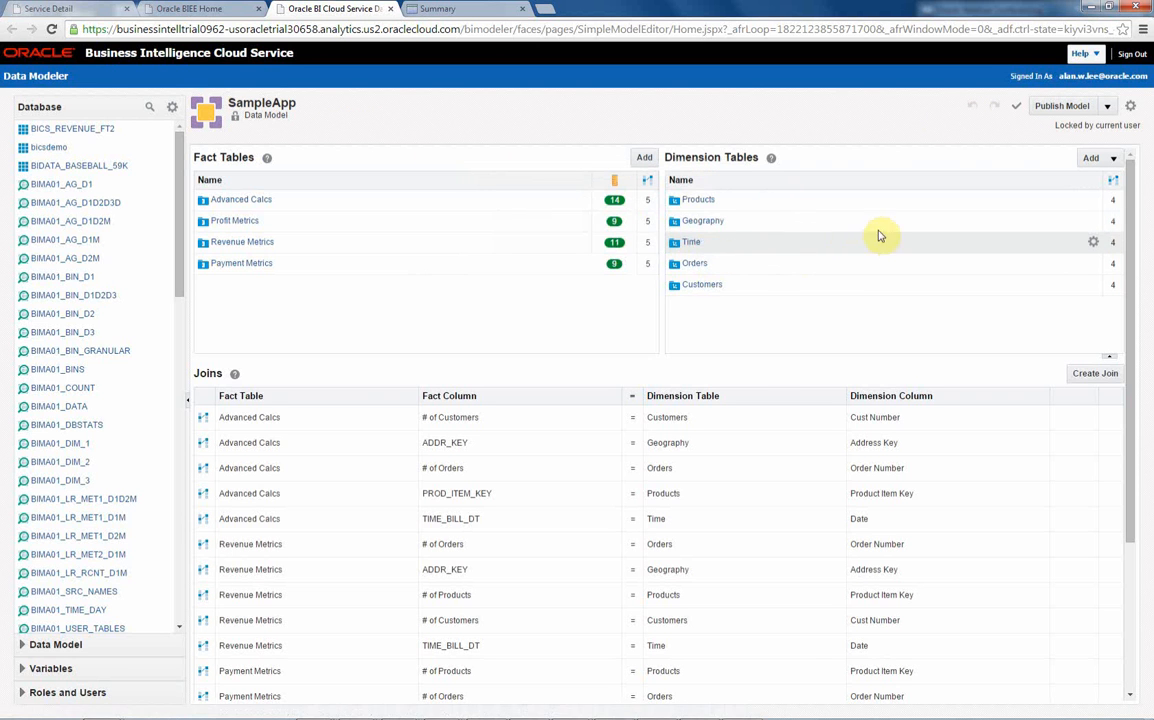
pyautogui.click(1133, 108)
pyautogui.click(1056, 252)
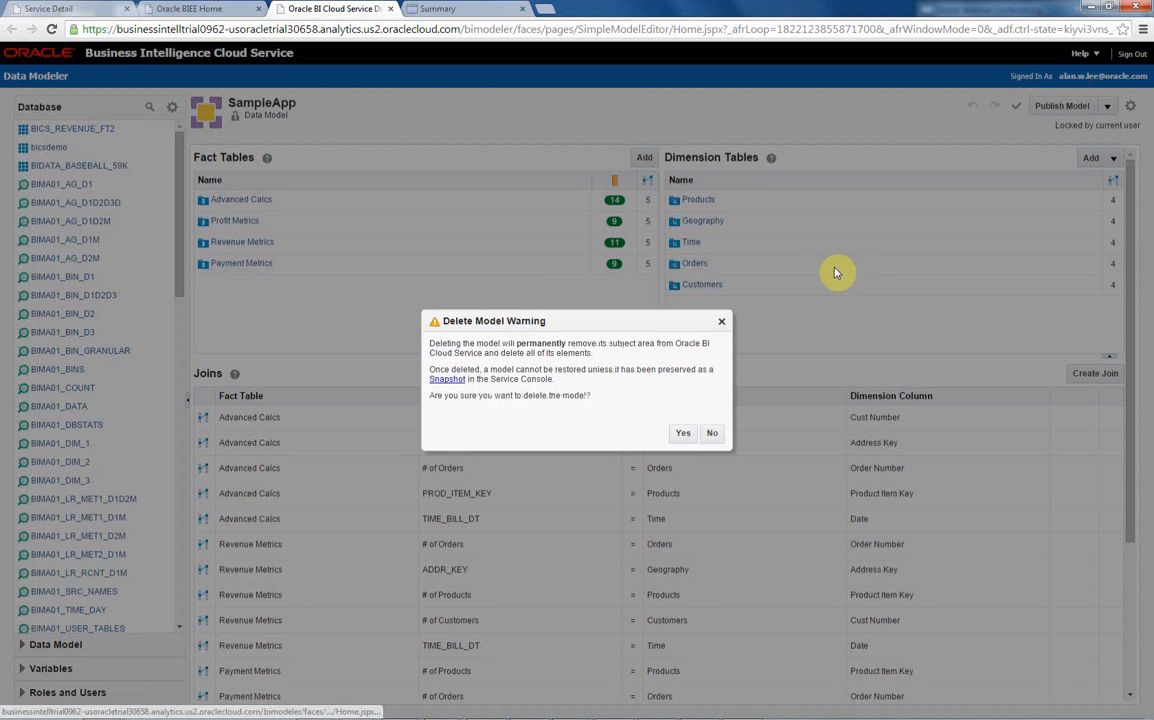
pyautogui.click(684, 433)
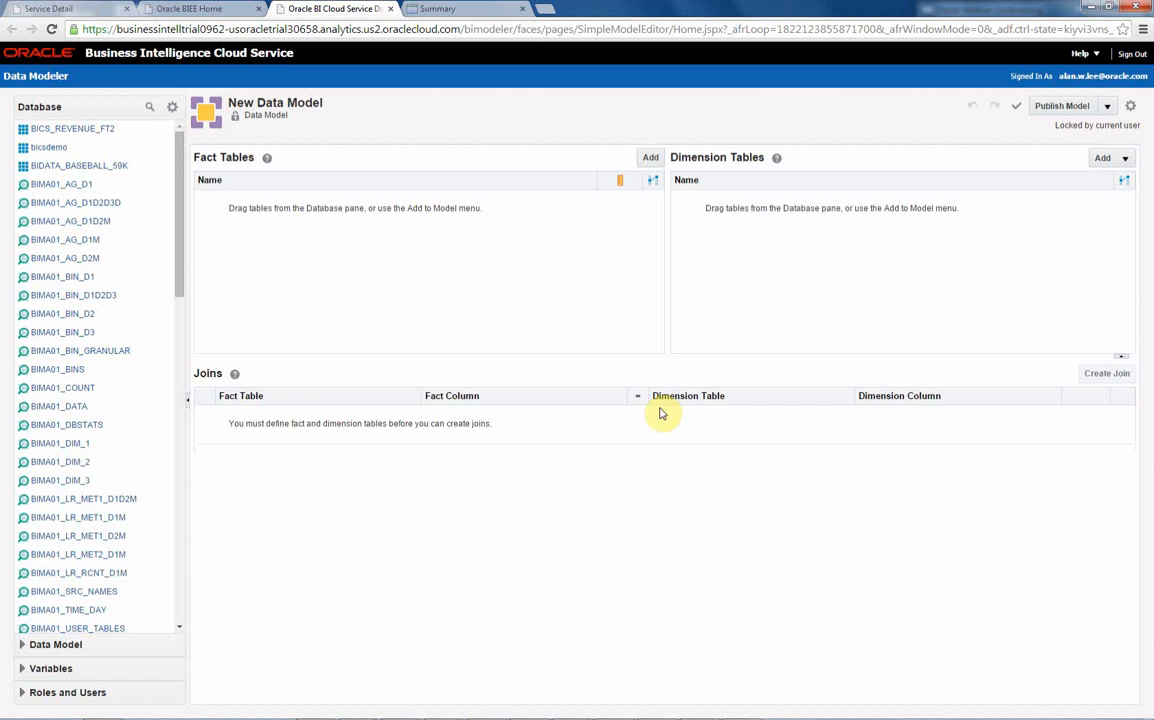
# - Inspect the column definitions and sample rows of the salesdata table in the database list
pyautogui.moveTo(181, 289); pyautogui.dragTo(183, 547)
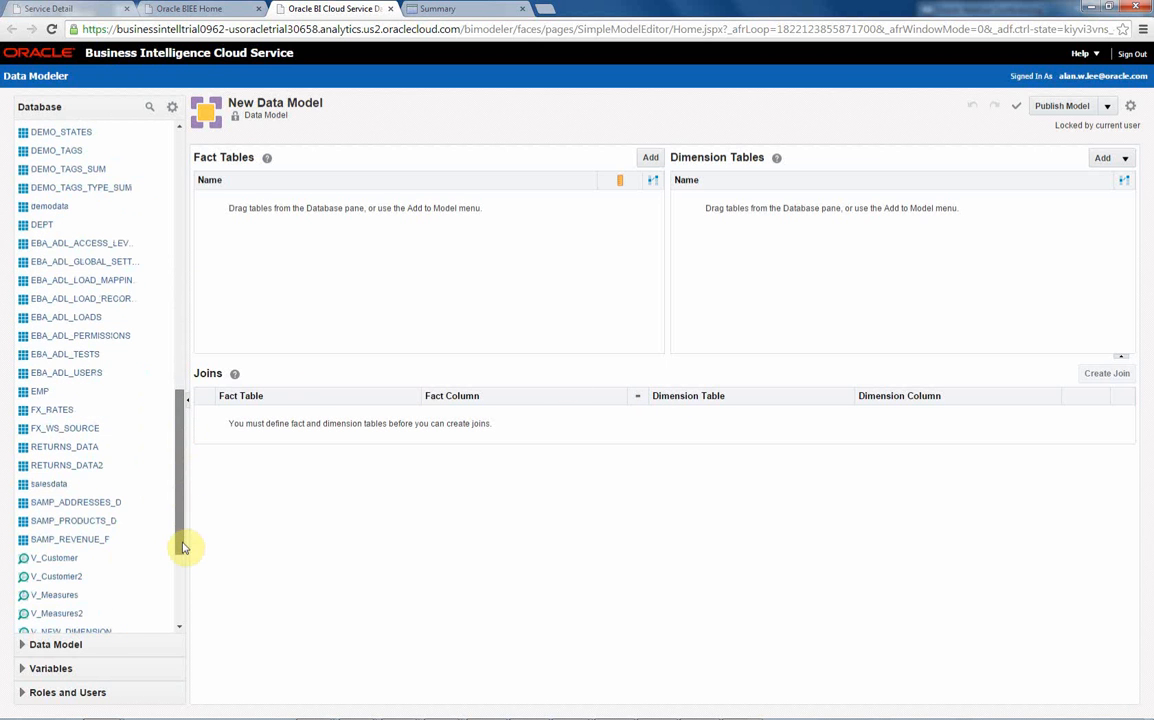
pyautogui.click(62, 486)
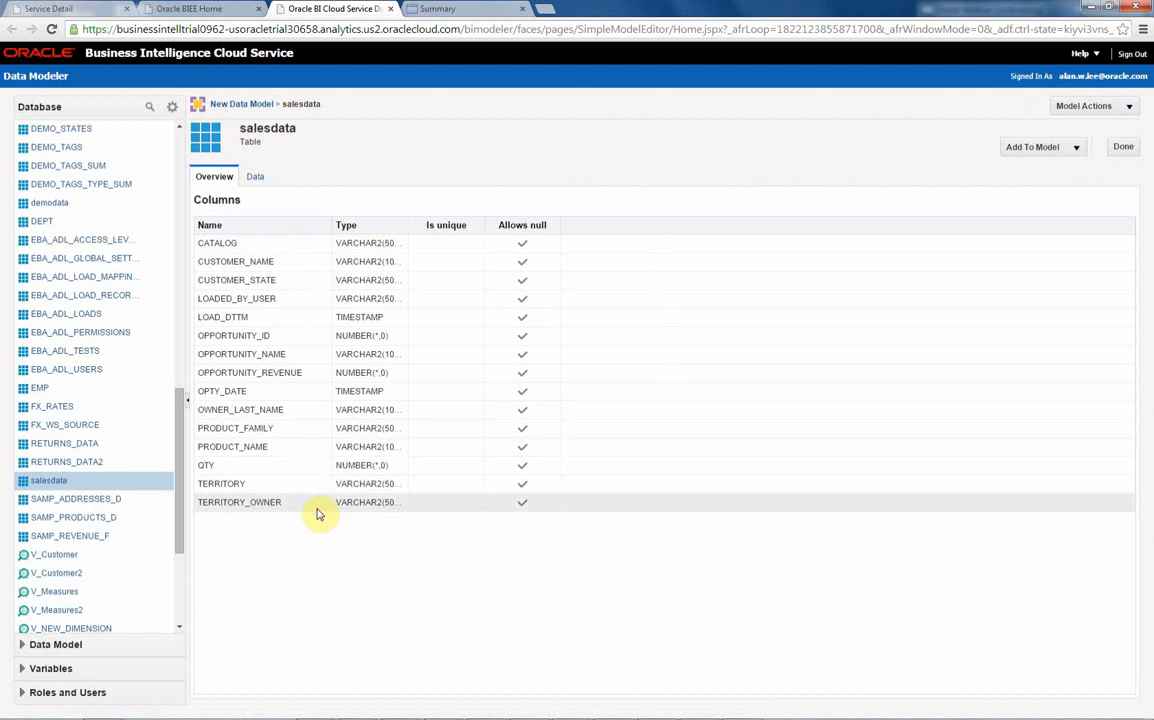
pyautogui.click(256, 180)
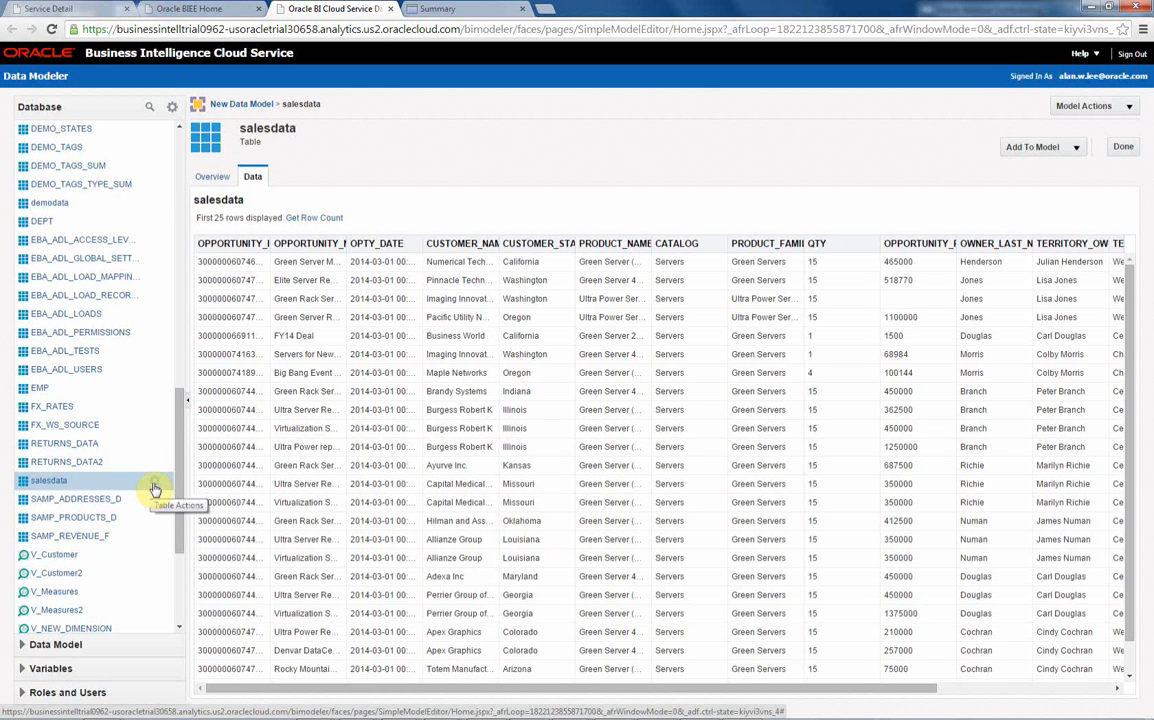
# - Start adding salesdata to the model as fact and dimension tables, naming the fact table Measures
pyautogui.click(153, 485)
pyautogui.moveTo(175, 497)
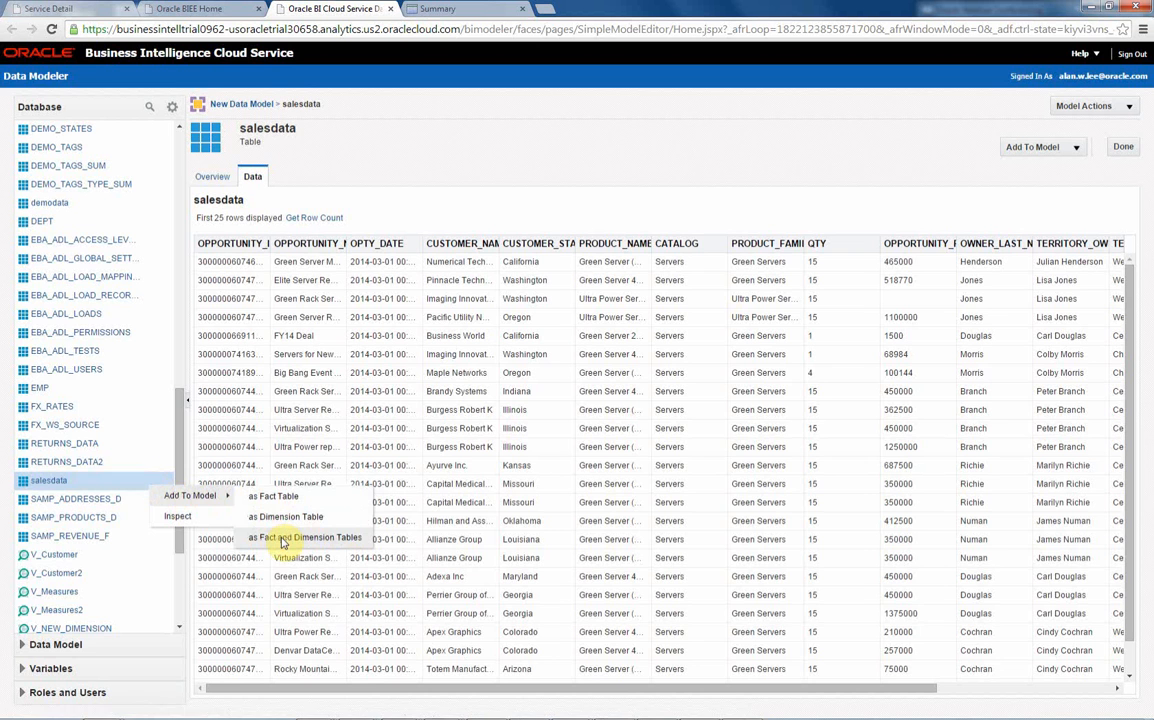
pyautogui.click(283, 540)
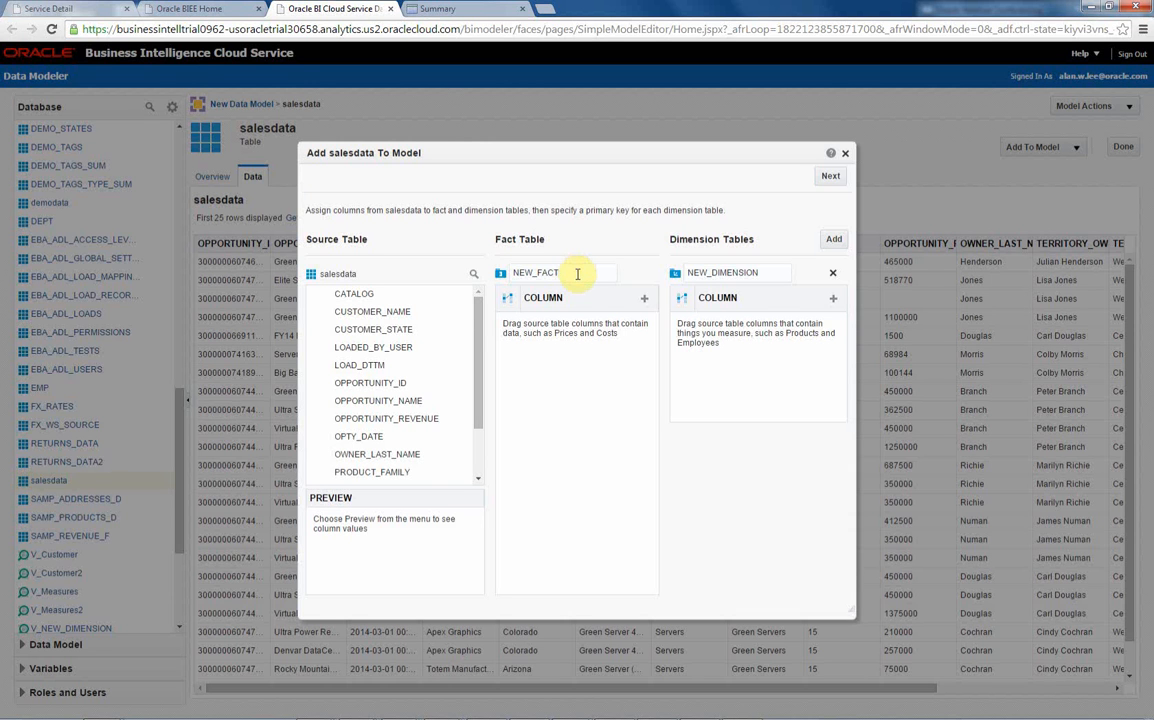
pyautogui.moveTo(576, 273); pyautogui.dragTo(503, 240)
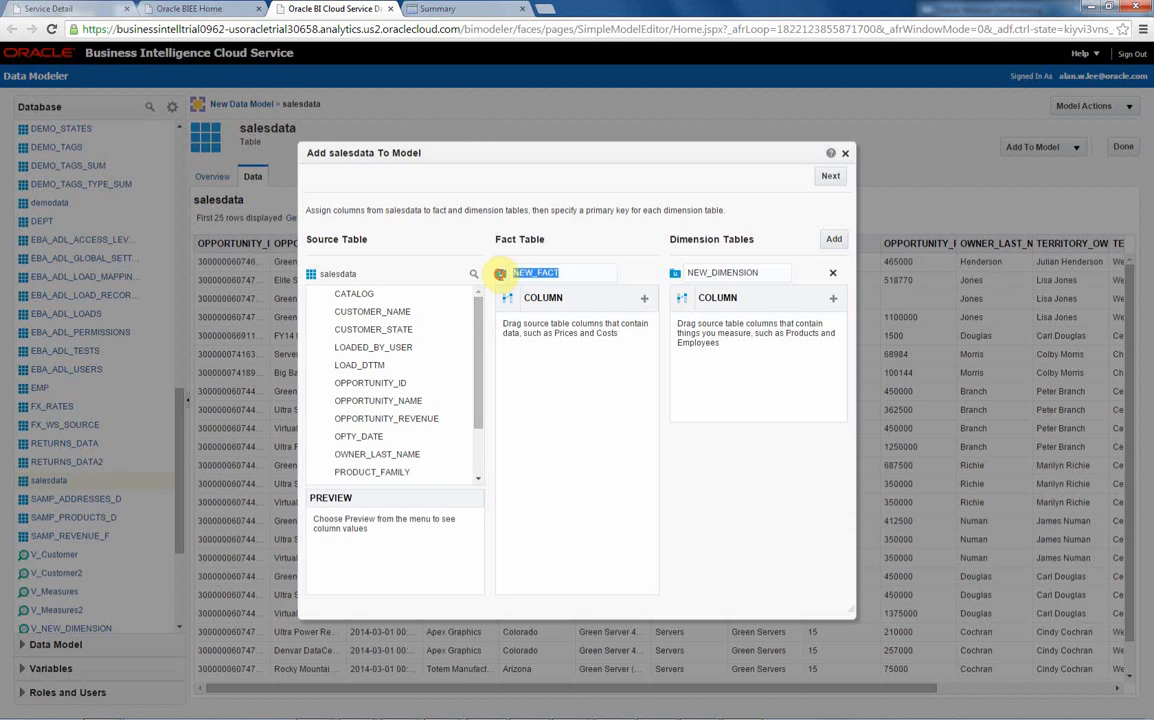
pyautogui.write('Mea')
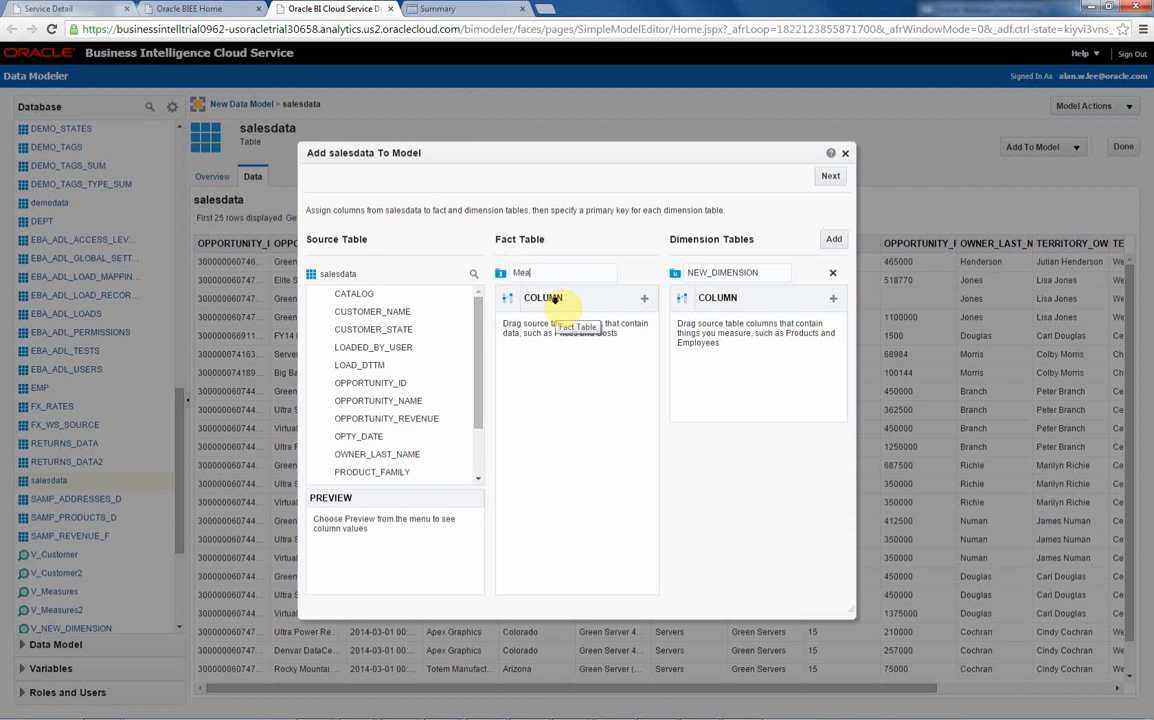
pyautogui.write('sures')
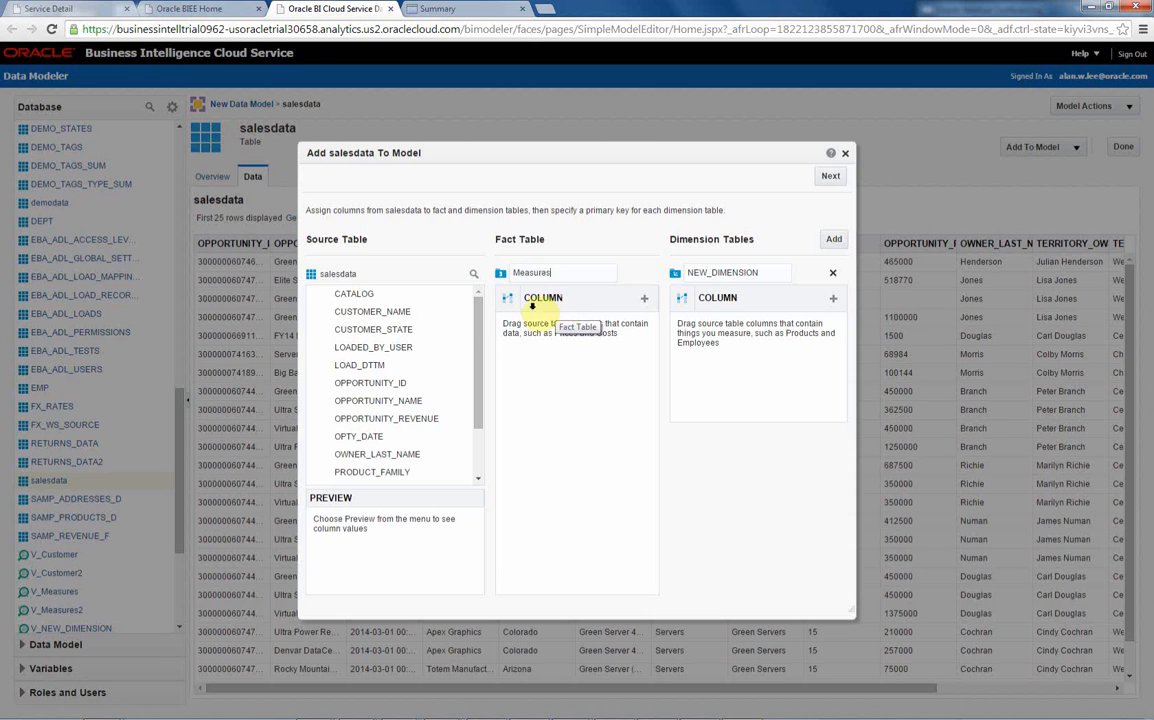
# - Assign OPPORTUNITY_ID, OPPORTUNITY_NAME, OPPORTUNITY_REVENUE, OPTY_DATE and QTY to the Measures fact table
pyautogui.click(370, 383)
pyautogui.keyDown('shift'); pyautogui.click(377, 437); pyautogui.keyUp('shift')
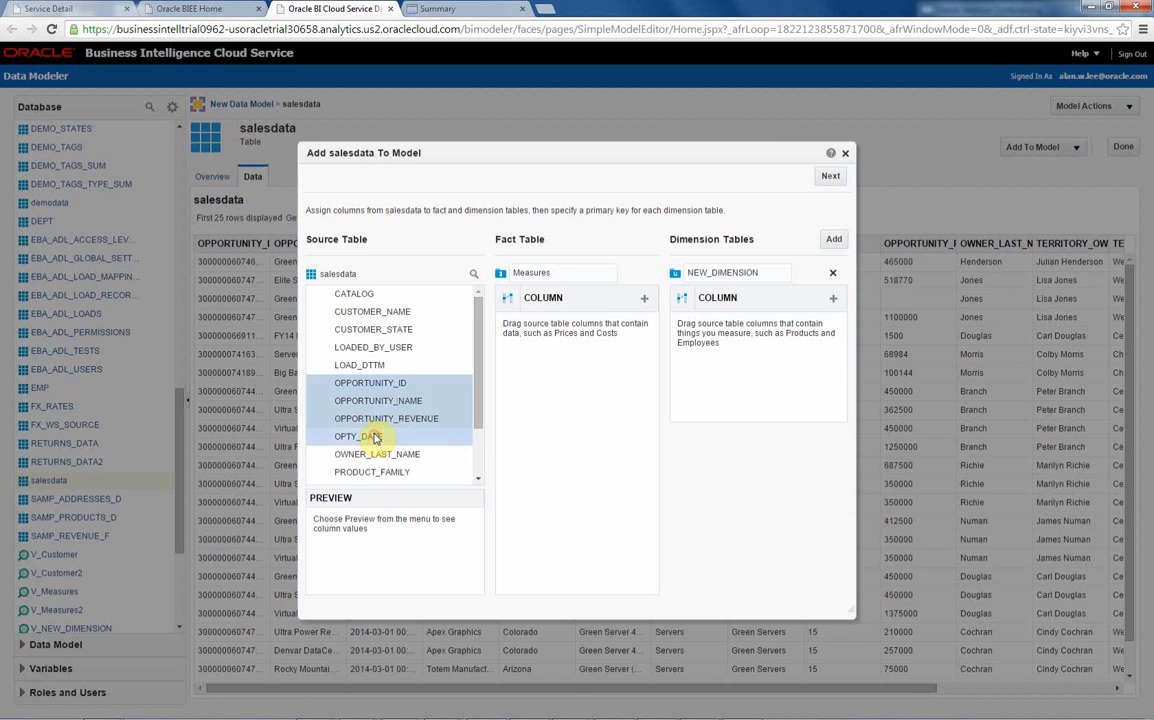
pyautogui.moveTo(377, 437); pyautogui.dragTo(545, 412)
pyautogui.scroll(-1, 479, 440)
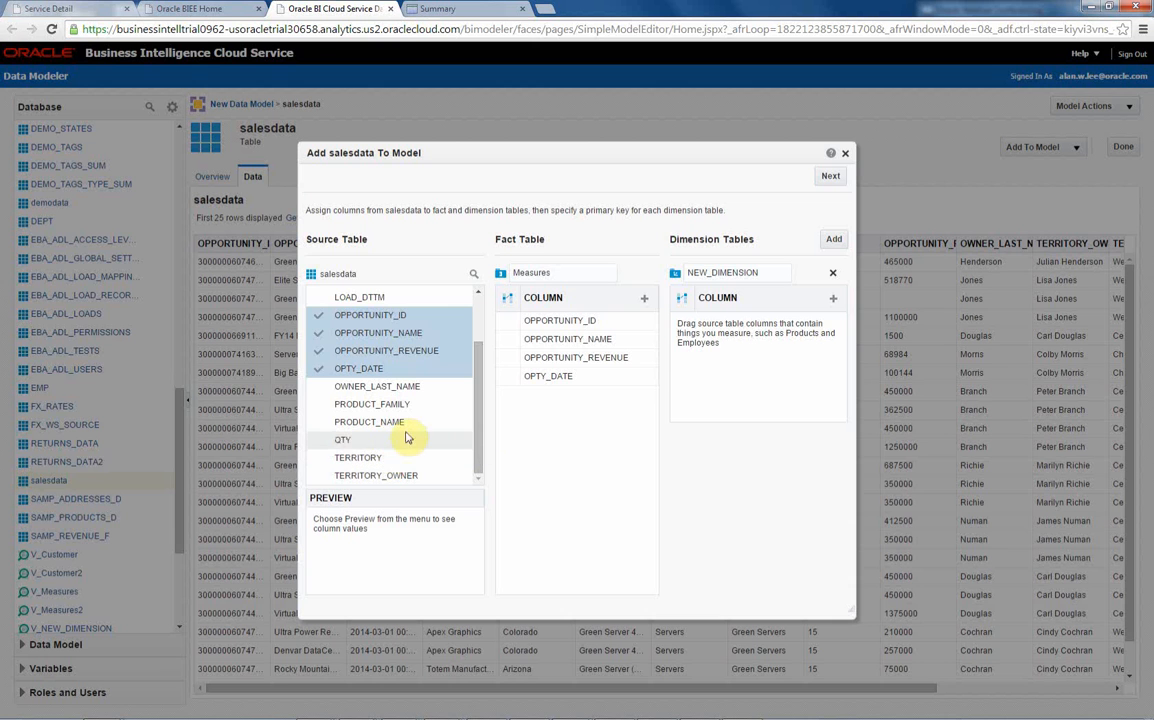
pyautogui.moveTo(373, 441); pyautogui.dragTo(539, 421)
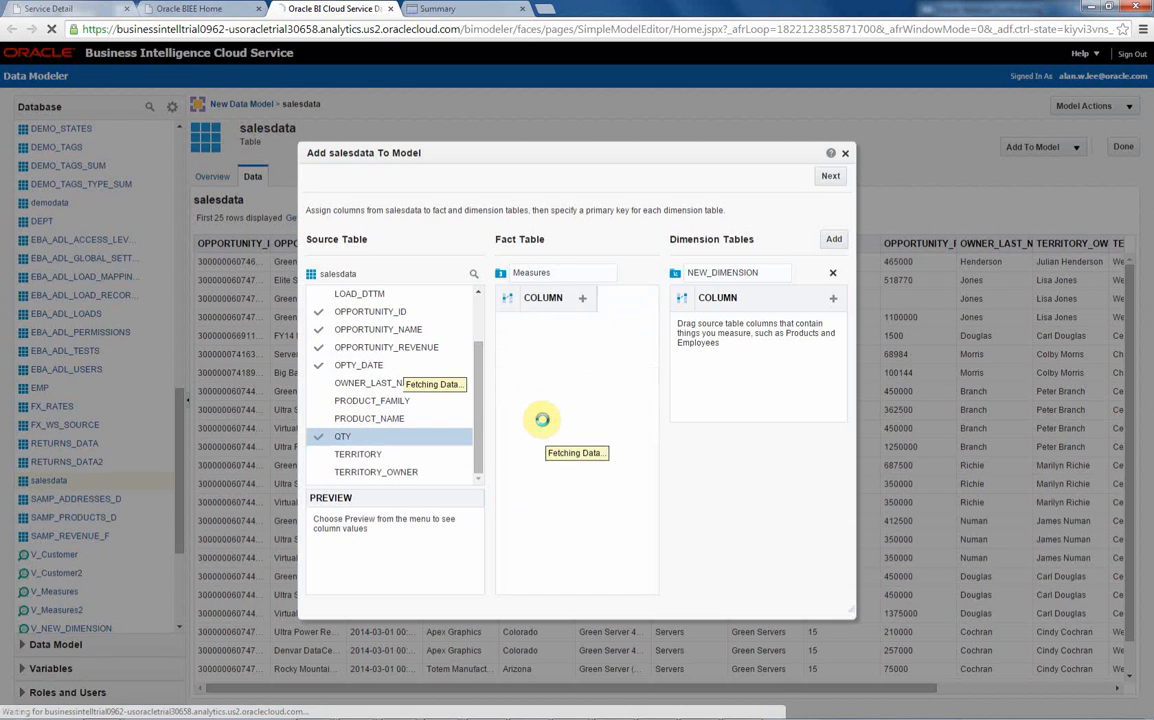
# - Name the dimension table Customer and assign CUSTOMER_NAME and CUSTOMER_STATE to it, with CUSTOMER_NAME as primary key
pyautogui.doubleClick(767, 271)
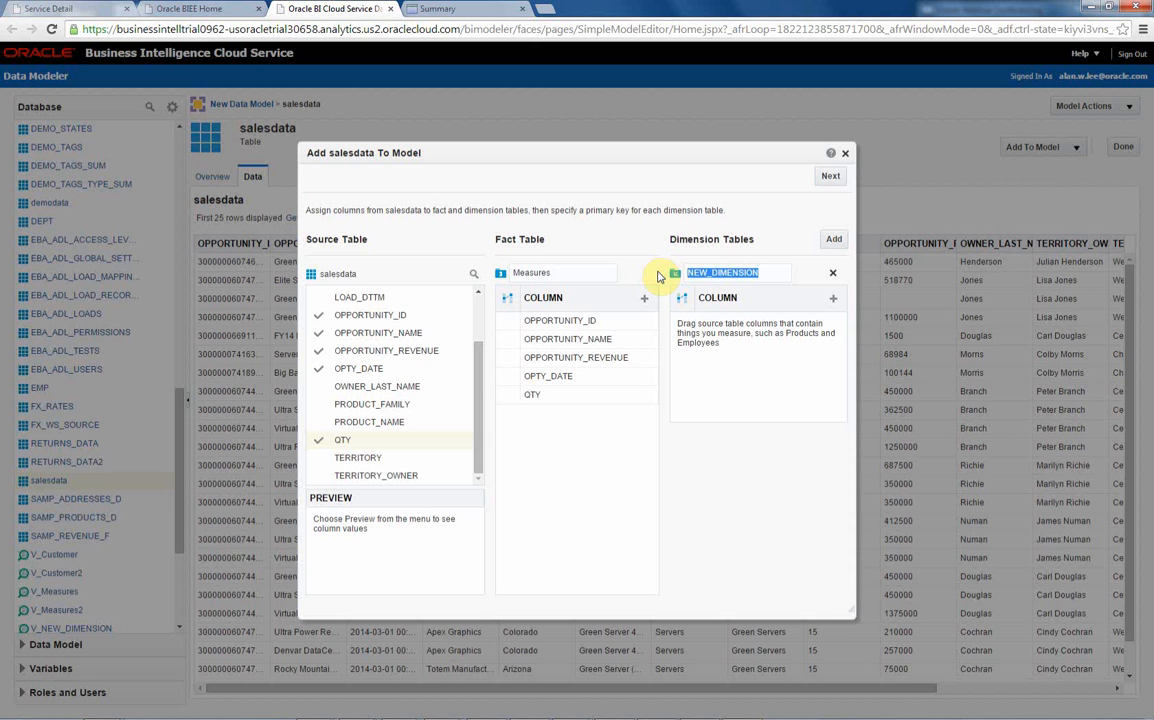
pyautogui.write('Customer')
pyautogui.click(476, 315)
pyautogui.click(407, 313)
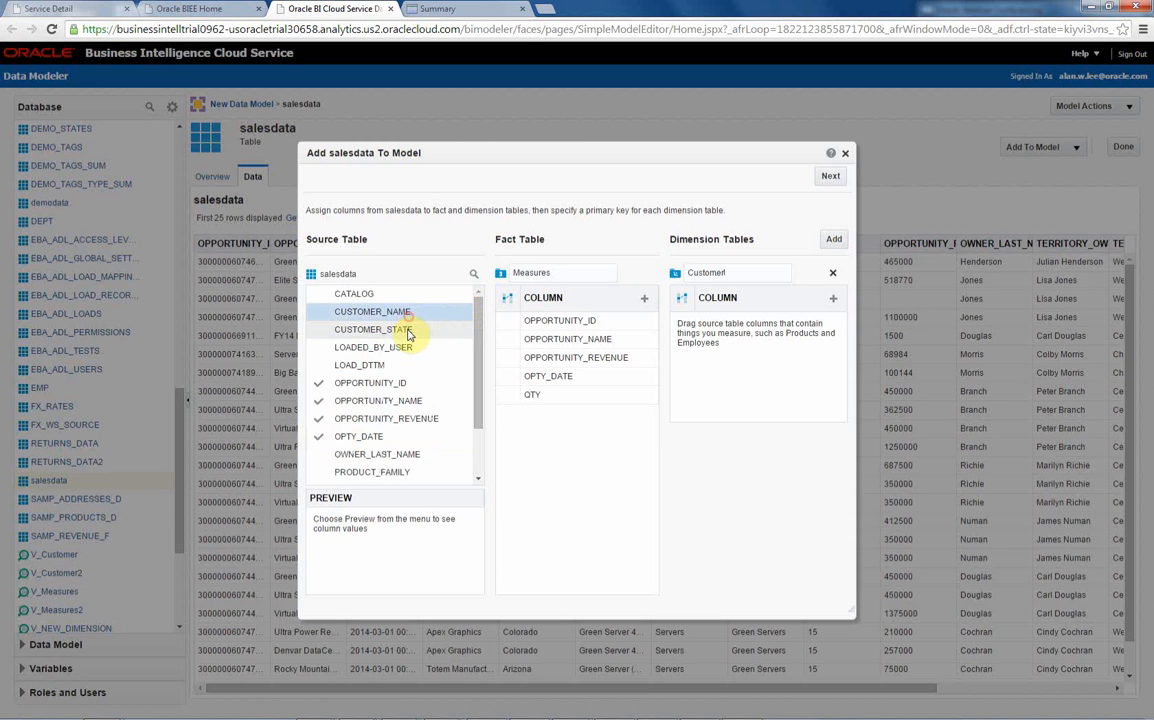
pyautogui.keyDown('shift'); pyautogui.click(405, 330); pyautogui.keyUp('shift')
pyautogui.moveTo(405, 330); pyautogui.dragTo(717, 374)
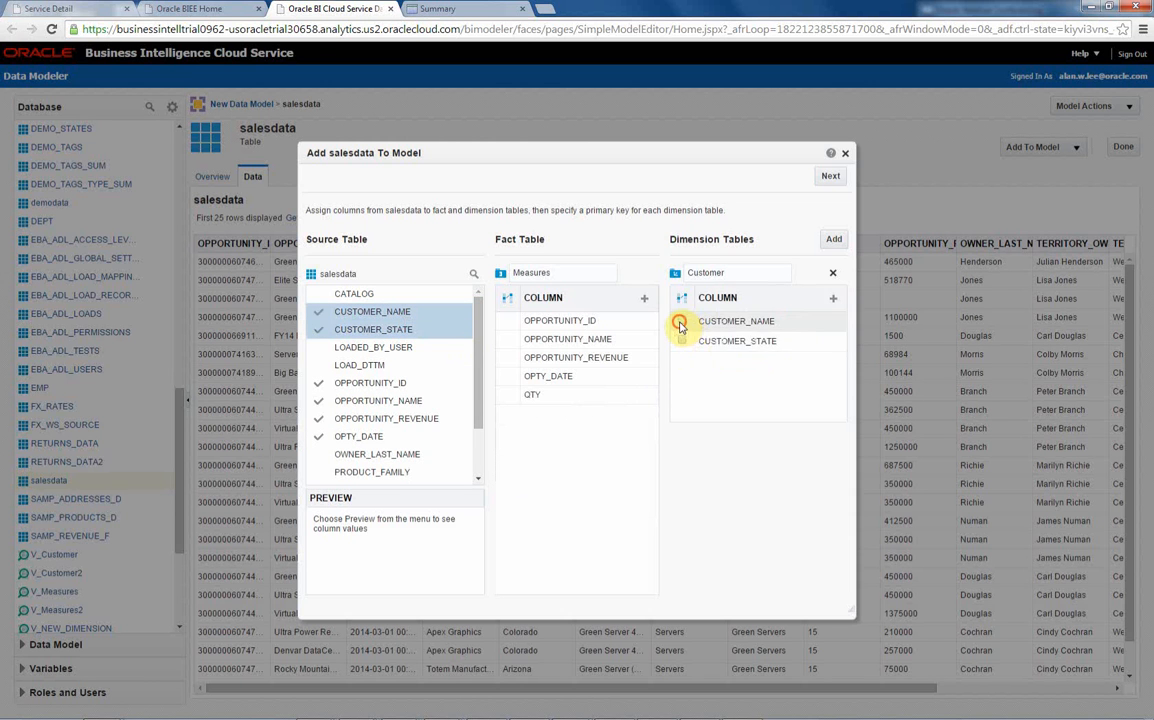
# - Add a dimension table named Product containing PRODUCT_FAMILY and PRODUCT_NAME, with PRODUCT_NAME as its primary key
pyautogui.click(832, 240)
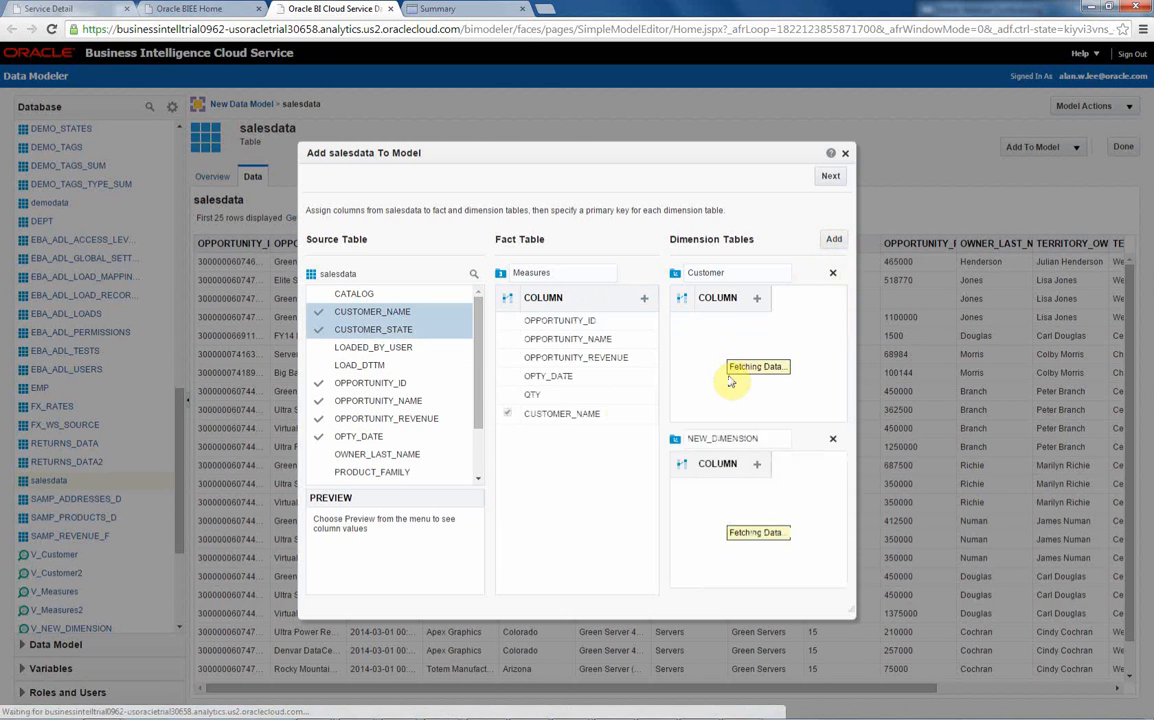
pyautogui.doubleClick(770, 440)
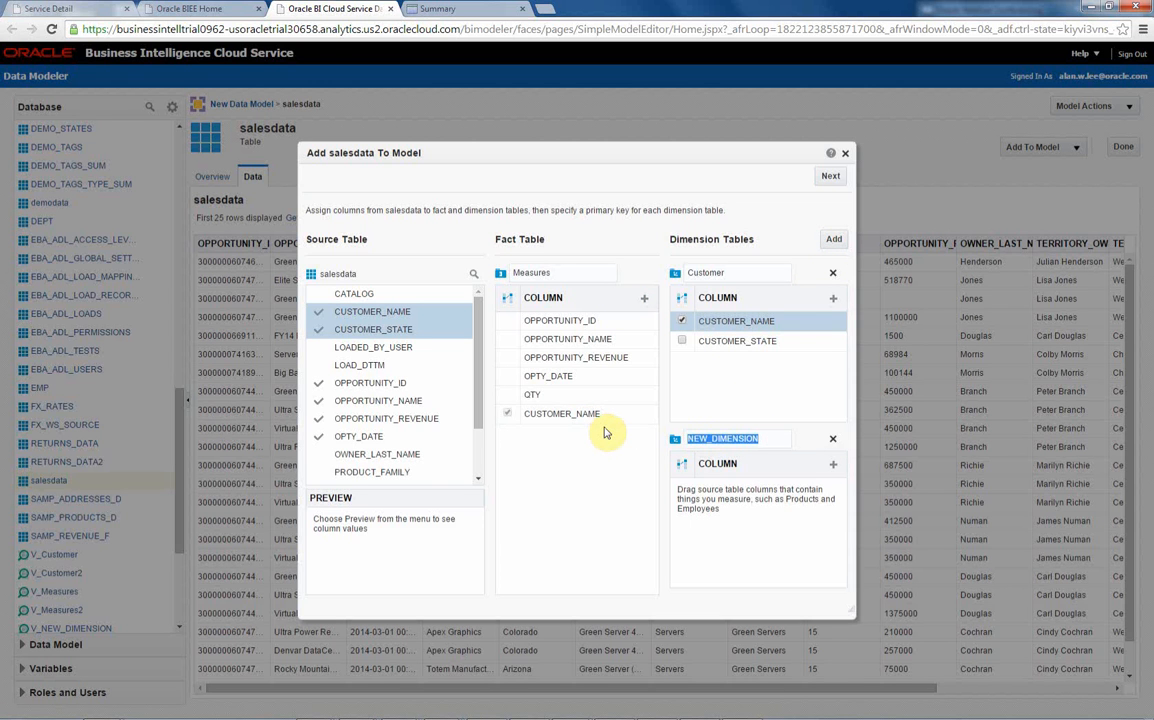
pyautogui.write('Proc')
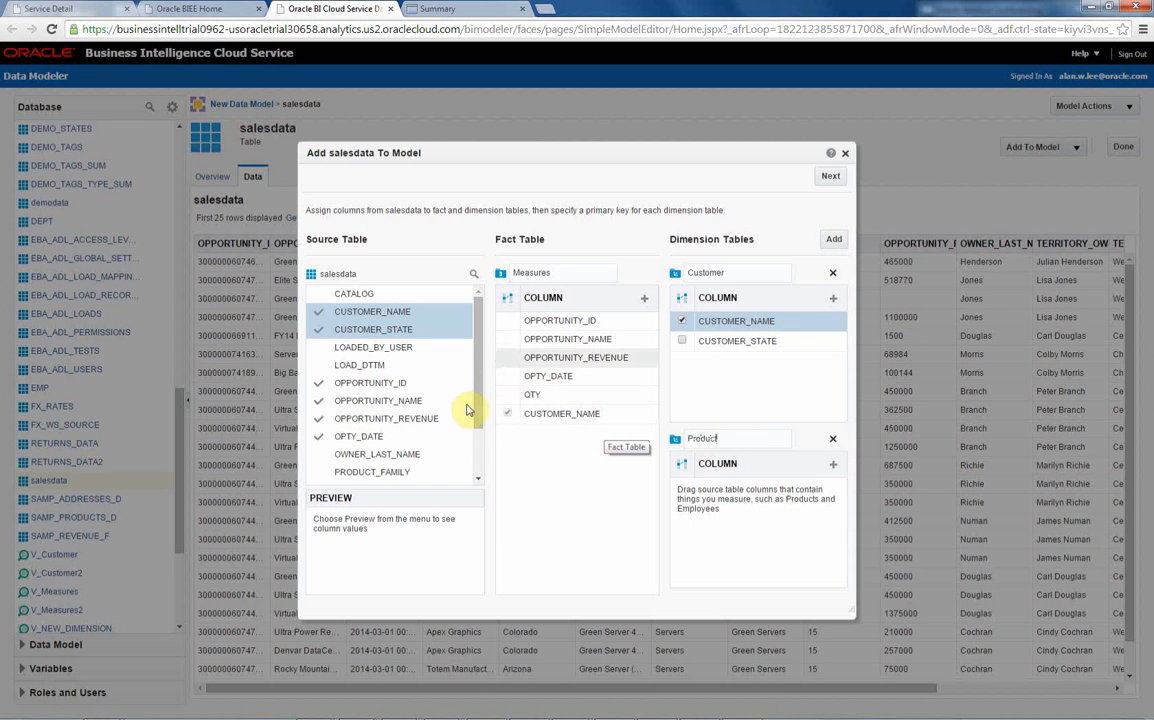
pyautogui.scroll(-2, 470, 442)
pyautogui.click(388, 404)
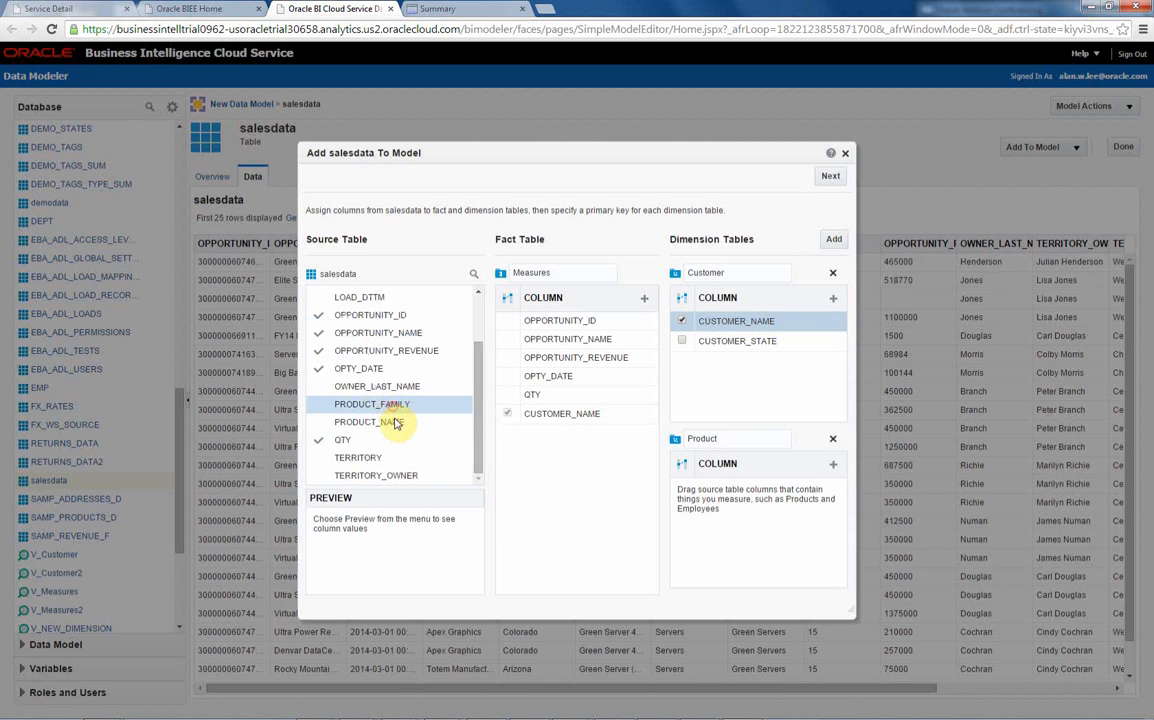
pyautogui.keyDown('shift'); pyautogui.click(390, 421); pyautogui.keyUp('shift')
pyautogui.moveTo(390, 421); pyautogui.dragTo(745, 530)
pyautogui.click(681, 507)
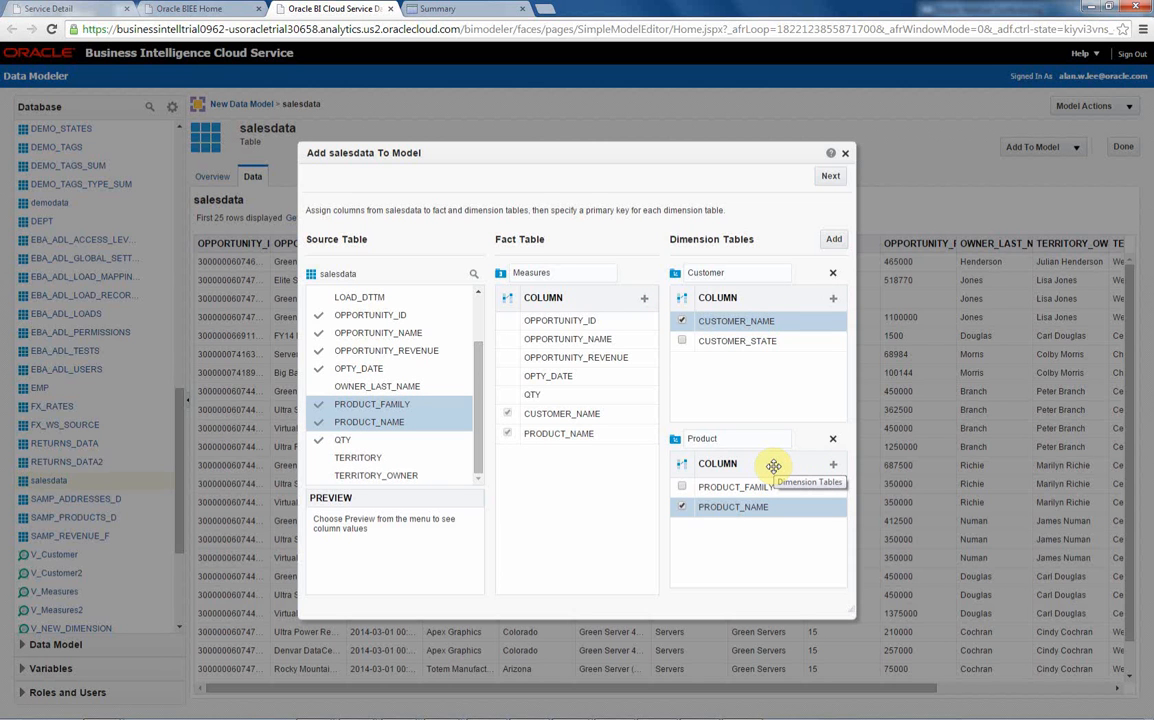
# - Create the database views, the Measures, Customer and Product tables and their joins from salesdata, and finish adding them to the model
pyautogui.click(830, 176)
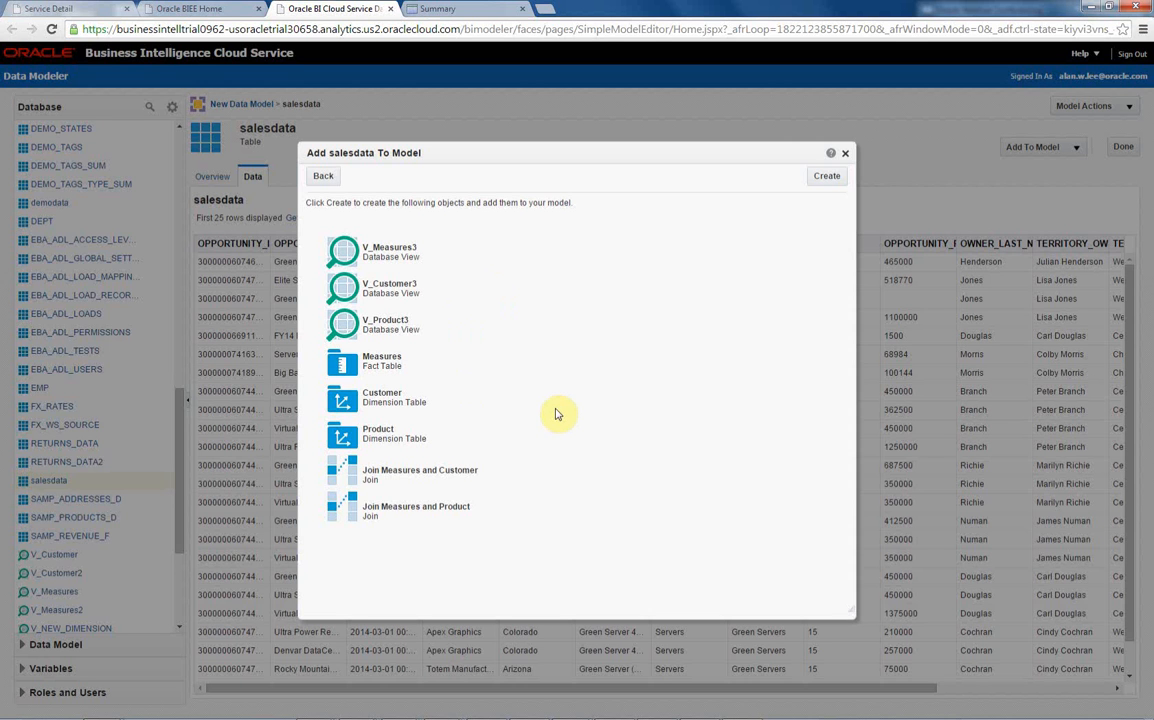
pyautogui.click(826, 176)
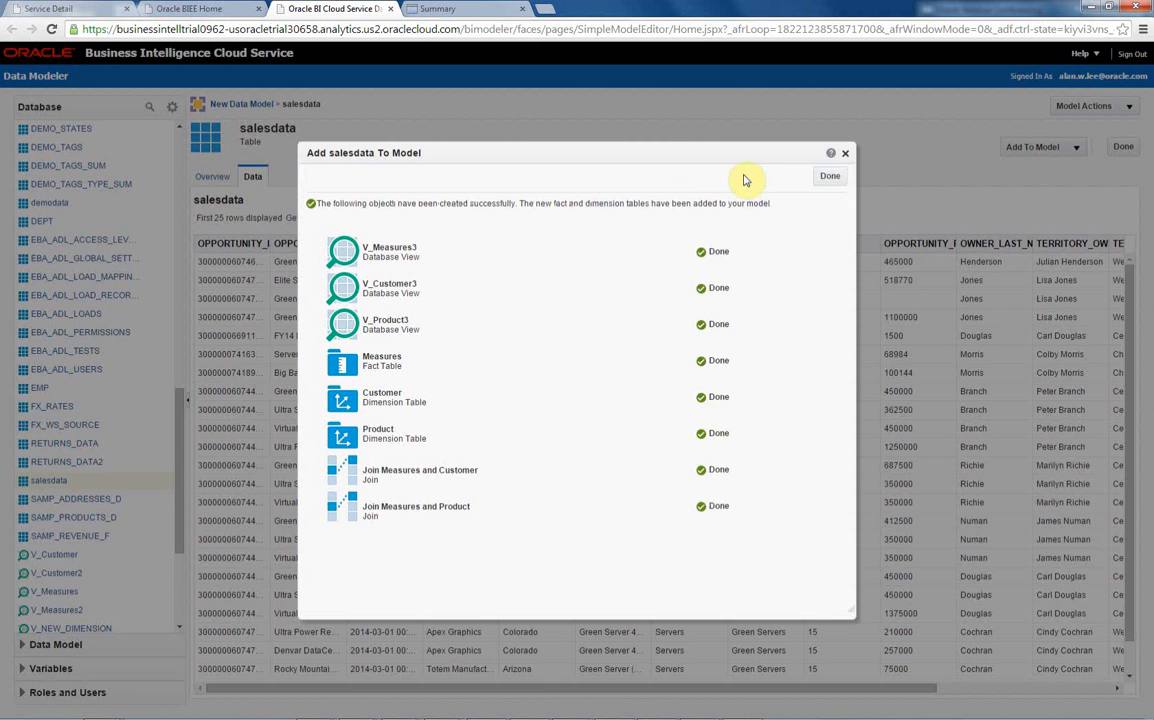
pyautogui.click(821, 176)
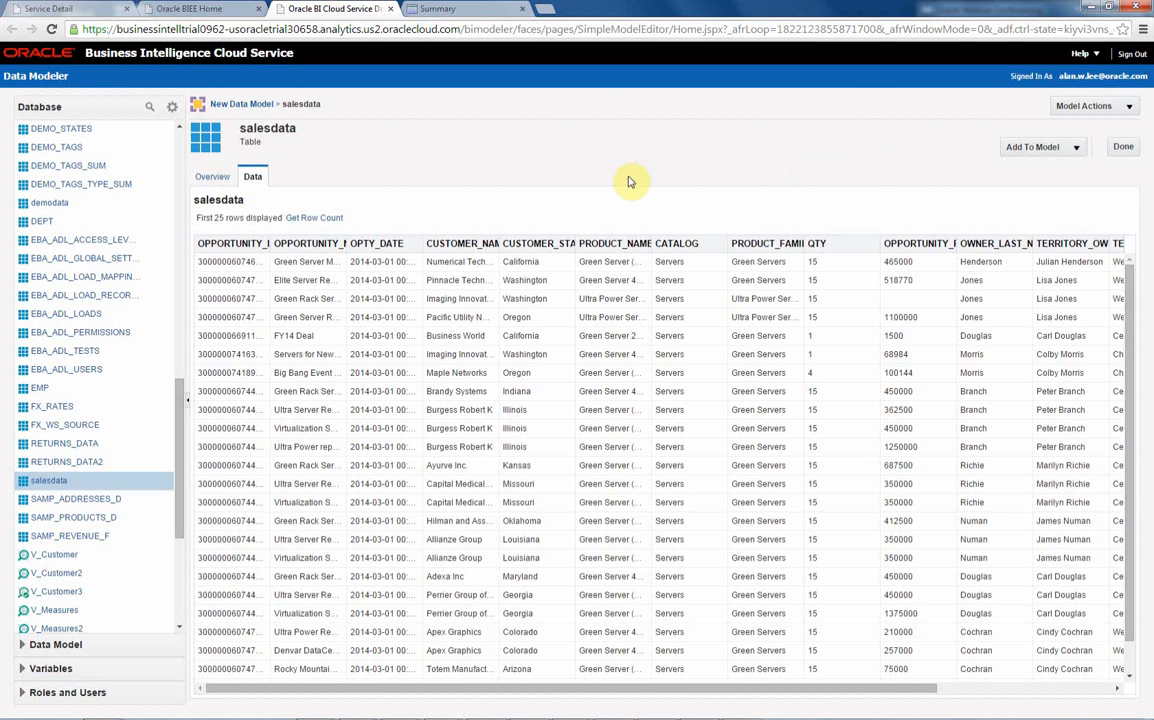
# - Set the aggregation of OPPORTUNITY_REVENUE and QTY in the Measures fact table to Sum and publish the data model
pyautogui.click(245, 103)
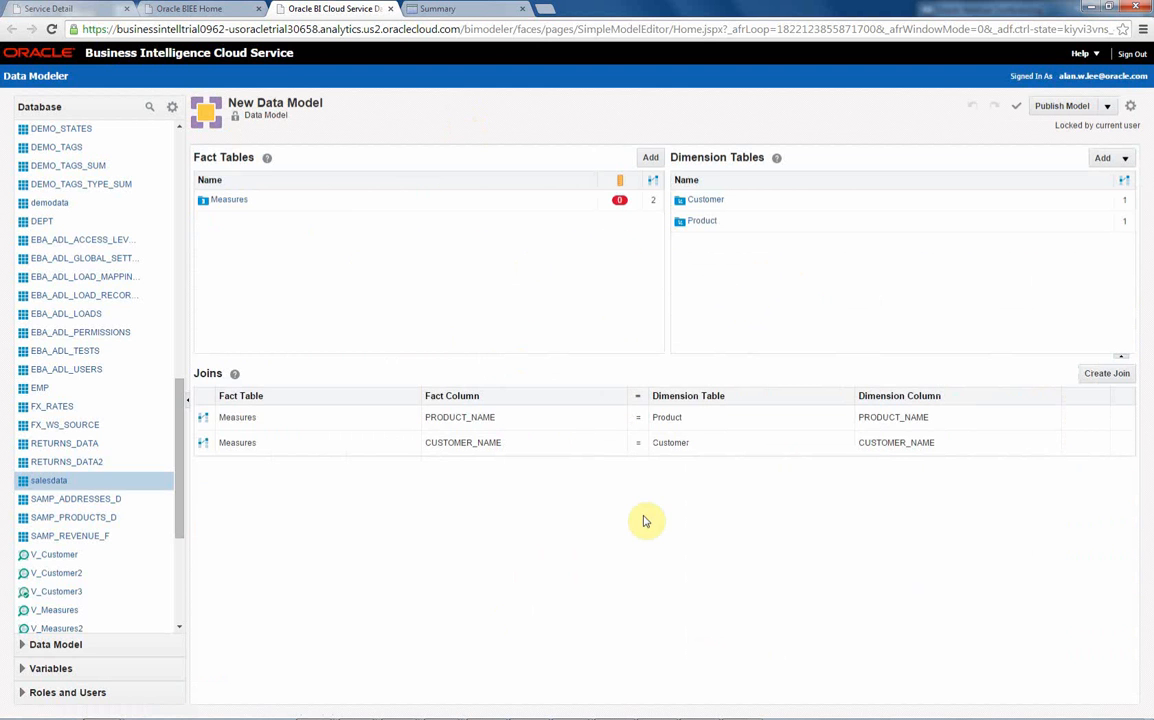
pyautogui.click(232, 200)
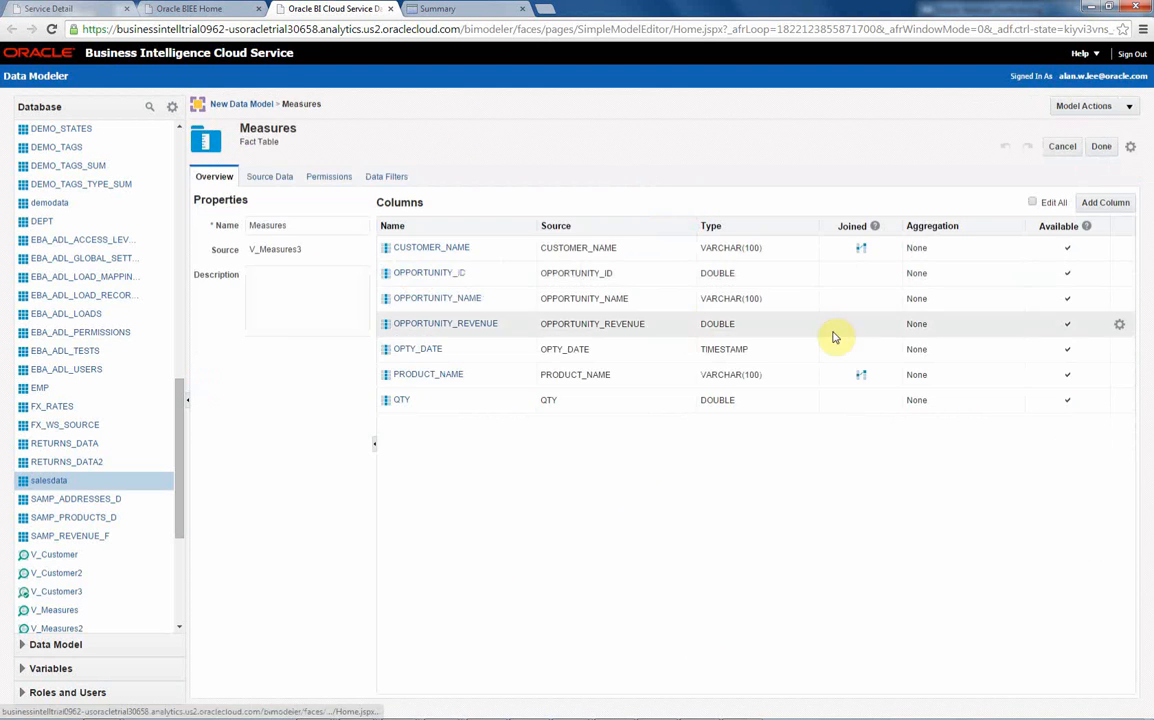
pyautogui.click(1031, 202)
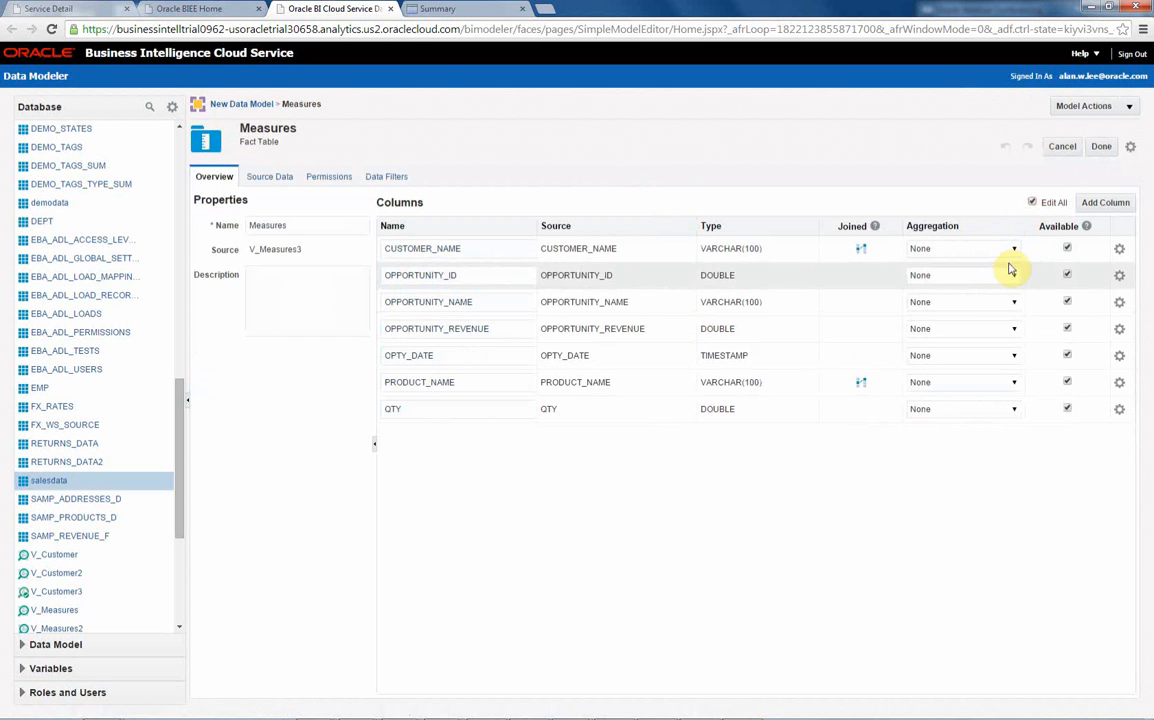
pyautogui.click(1014, 328)
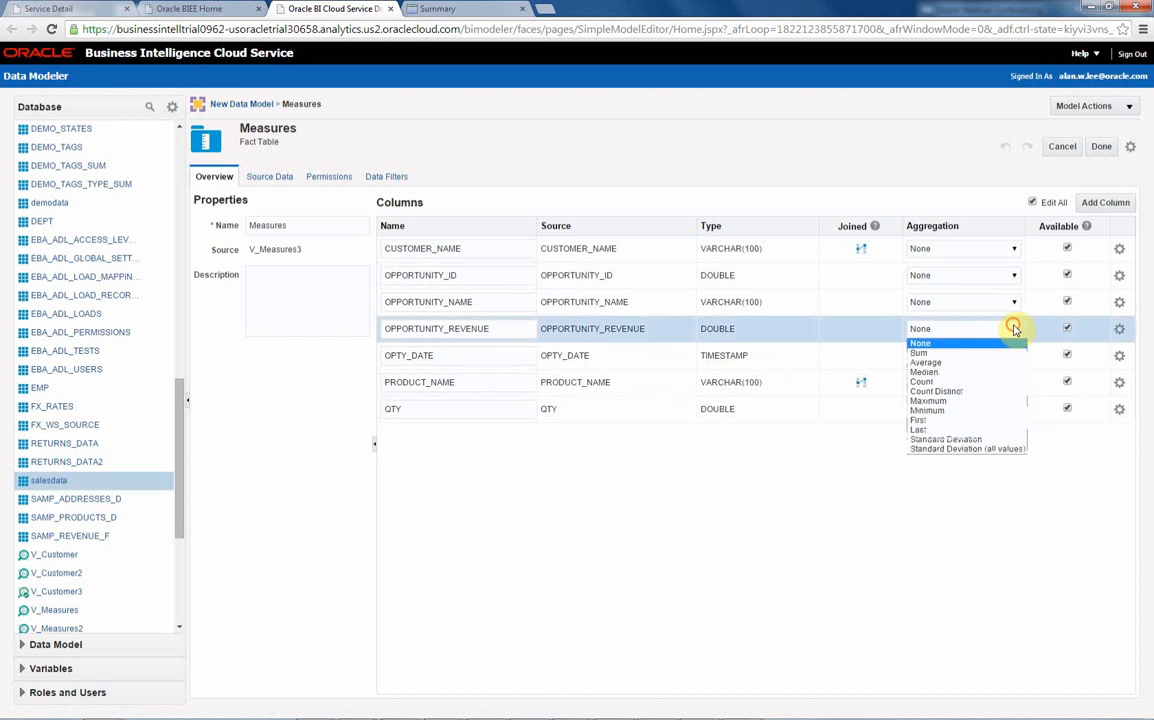
pyautogui.click(963, 353)
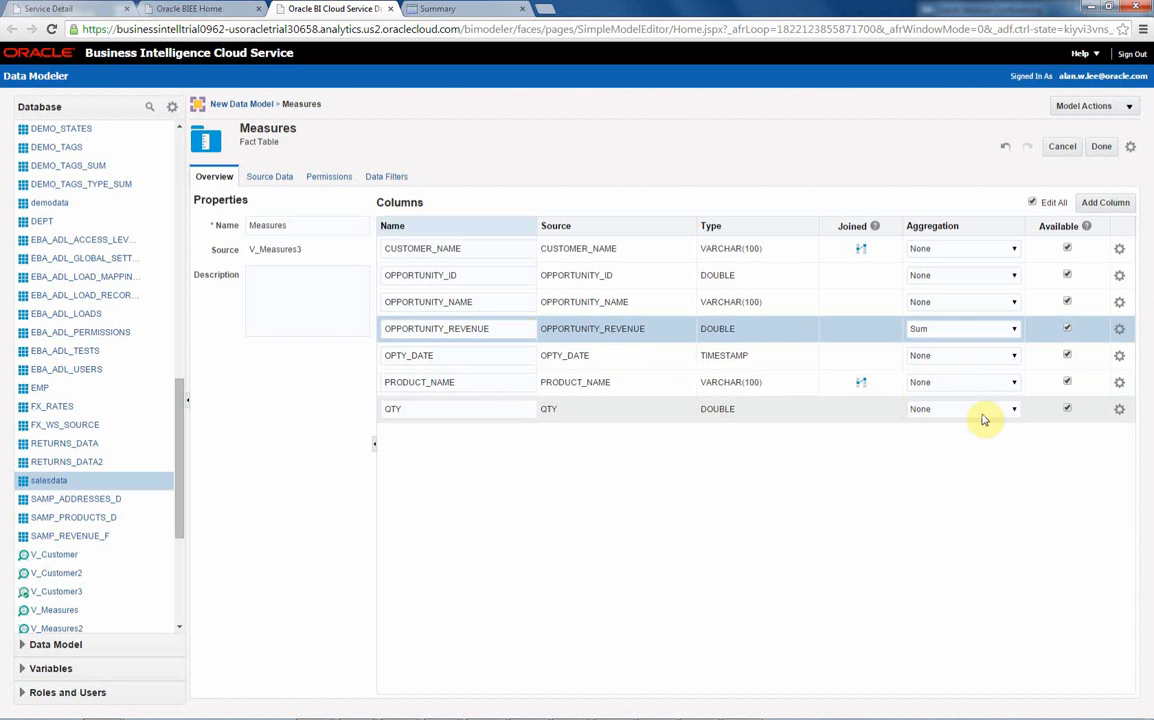
pyautogui.click(1012, 410)
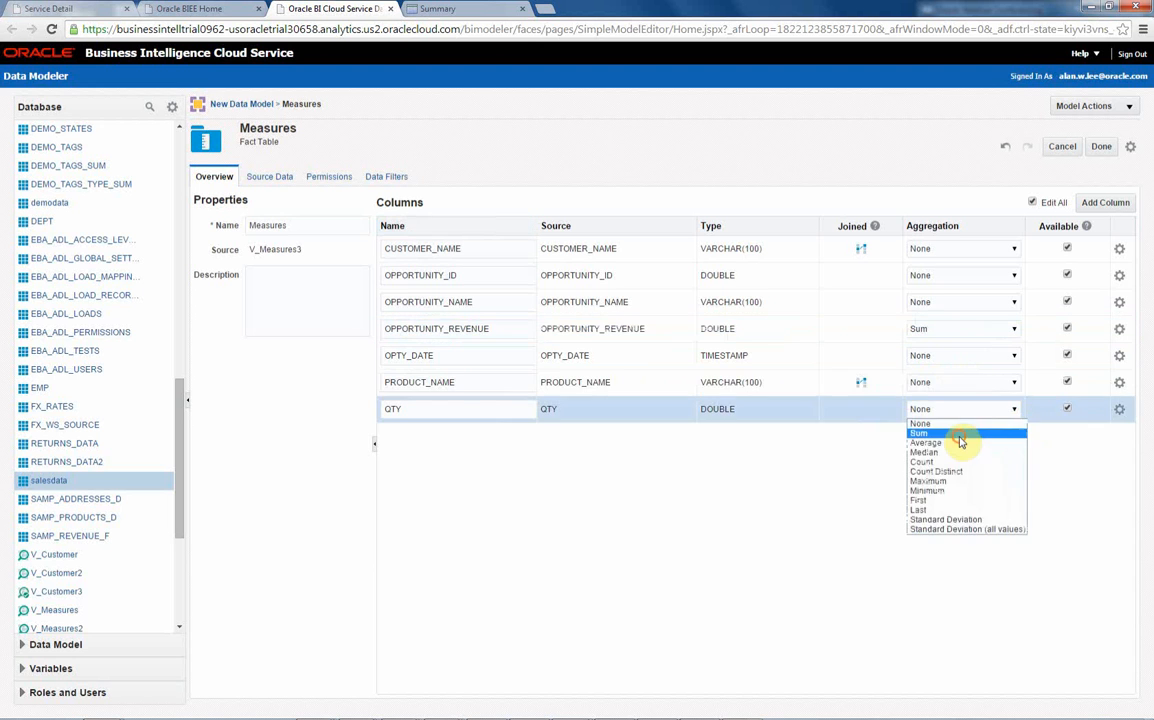
pyautogui.click(961, 436)
pyautogui.click(1101, 146)
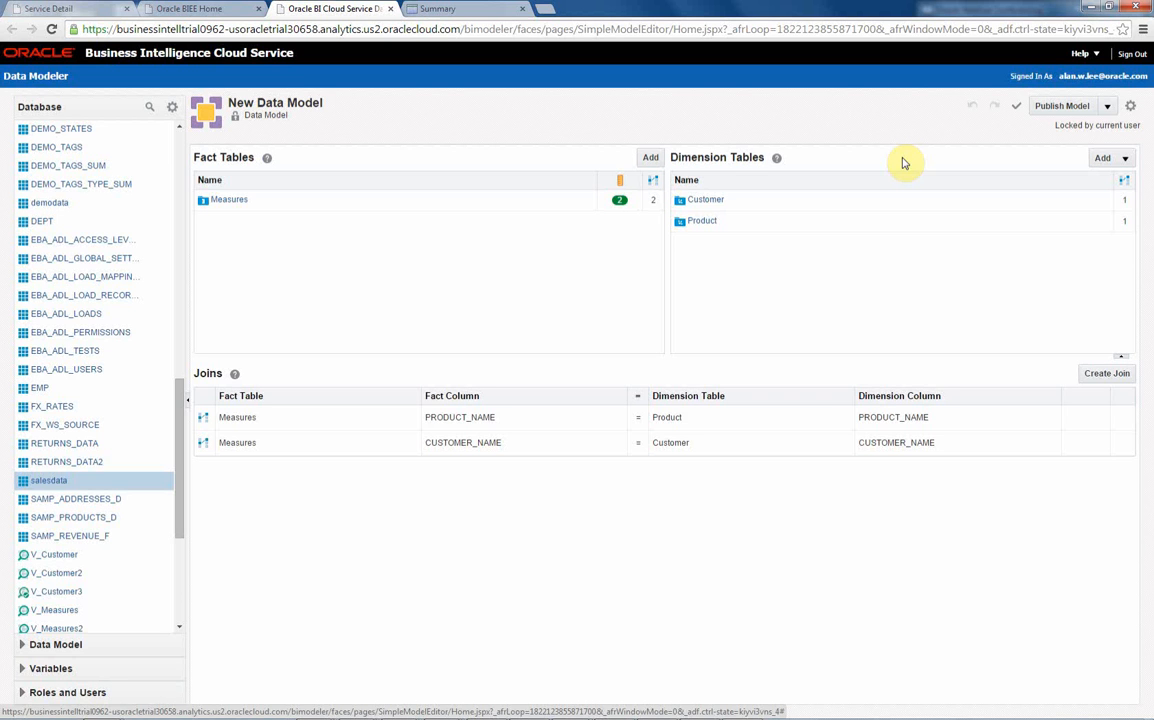
pyautogui.click(1056, 108)
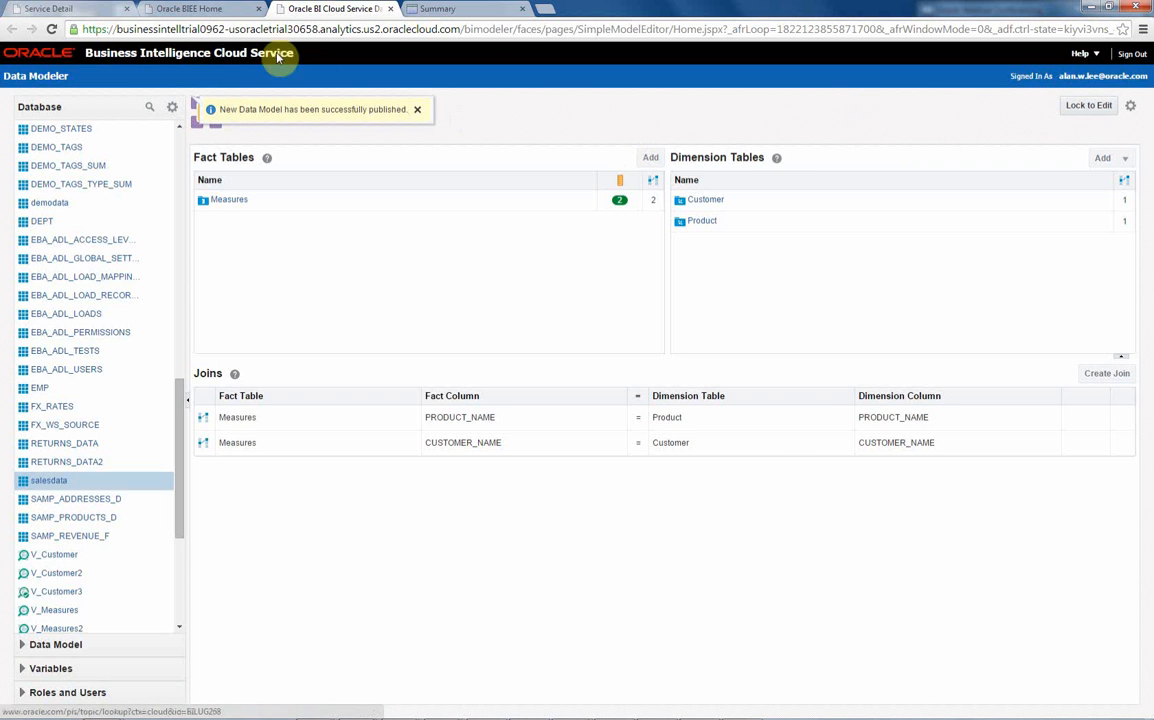
# - Start a new analysis from the Business Intelligence home page and refresh its subject areas to load the published model
pyautogui.click(205, 9)
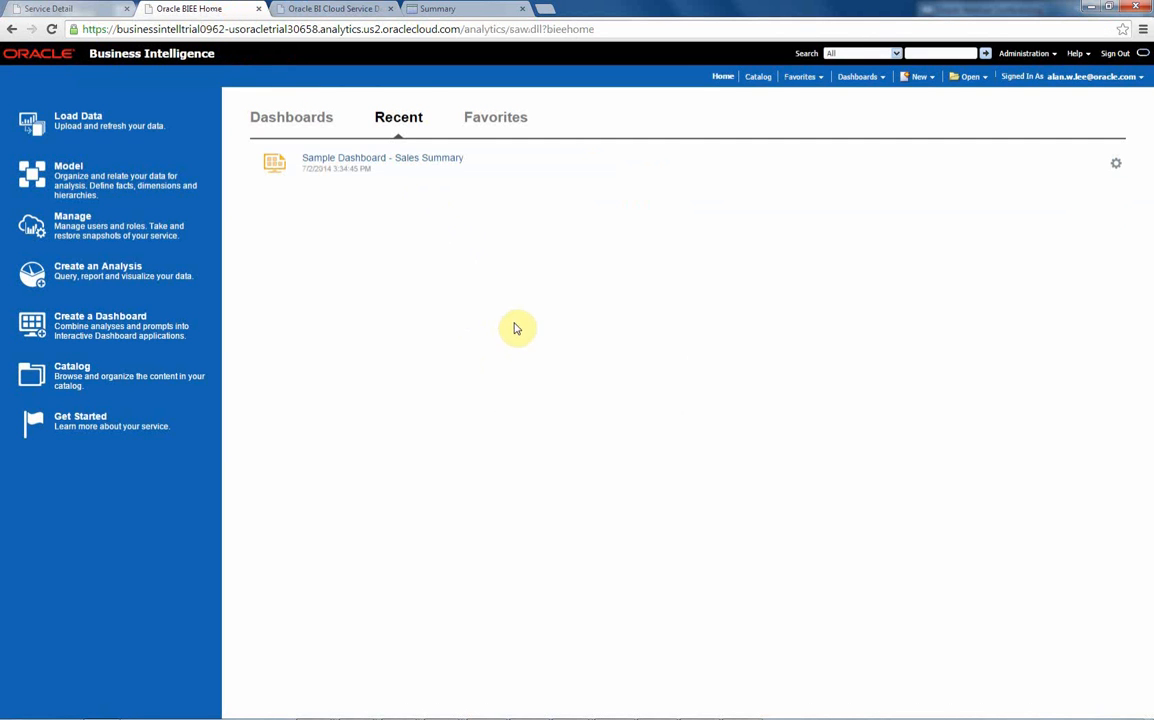
pyautogui.click(113, 268)
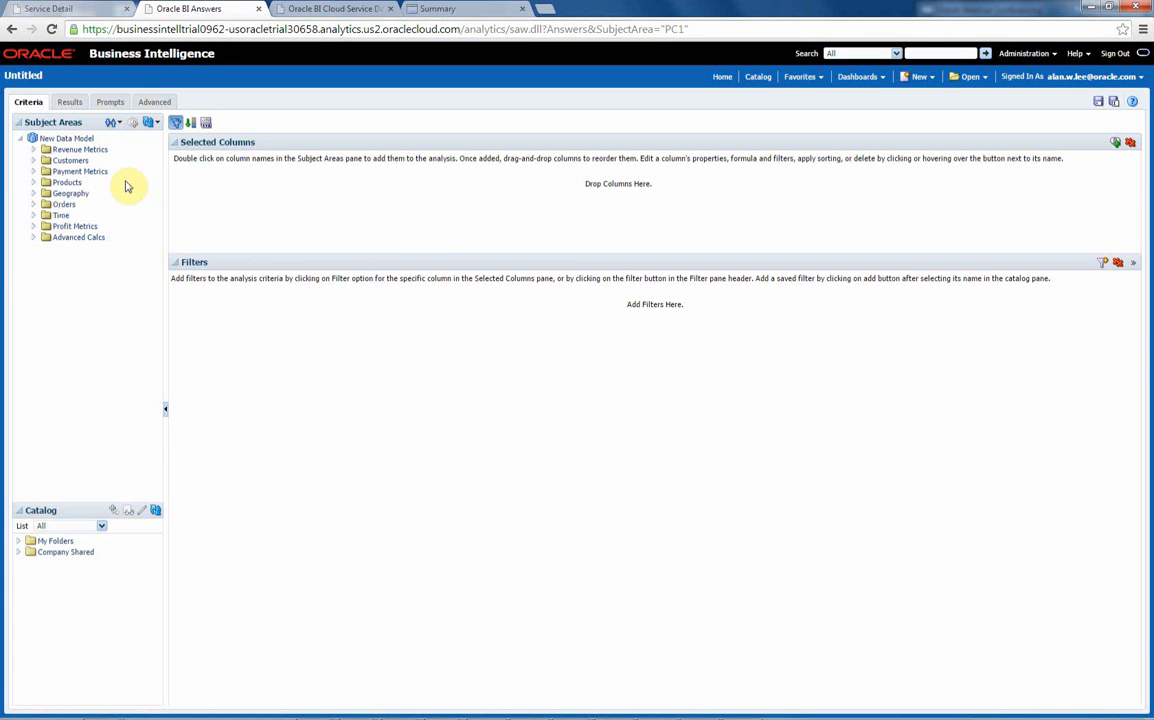
pyautogui.click(155, 122)
pyautogui.click(175, 151)
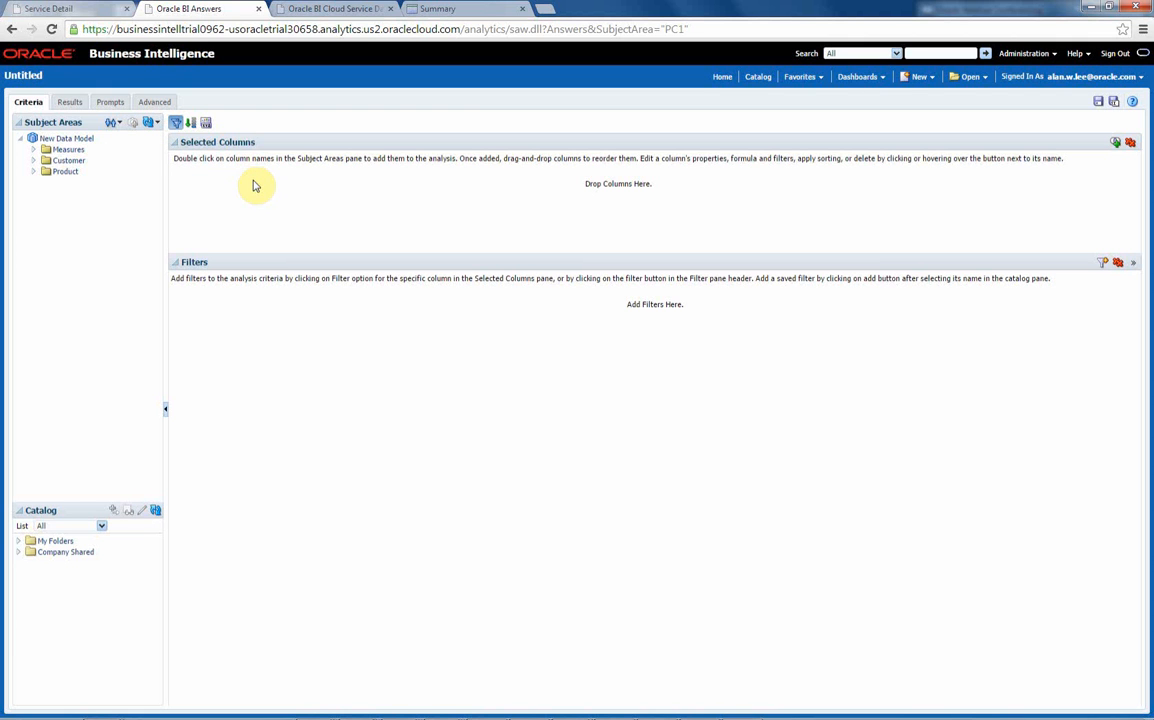
# - Add PRODUCT_FAMILY from Product and OPPORTUNITY_REVENUE from Measures to the analysis and display its results
pyautogui.click(32, 172)
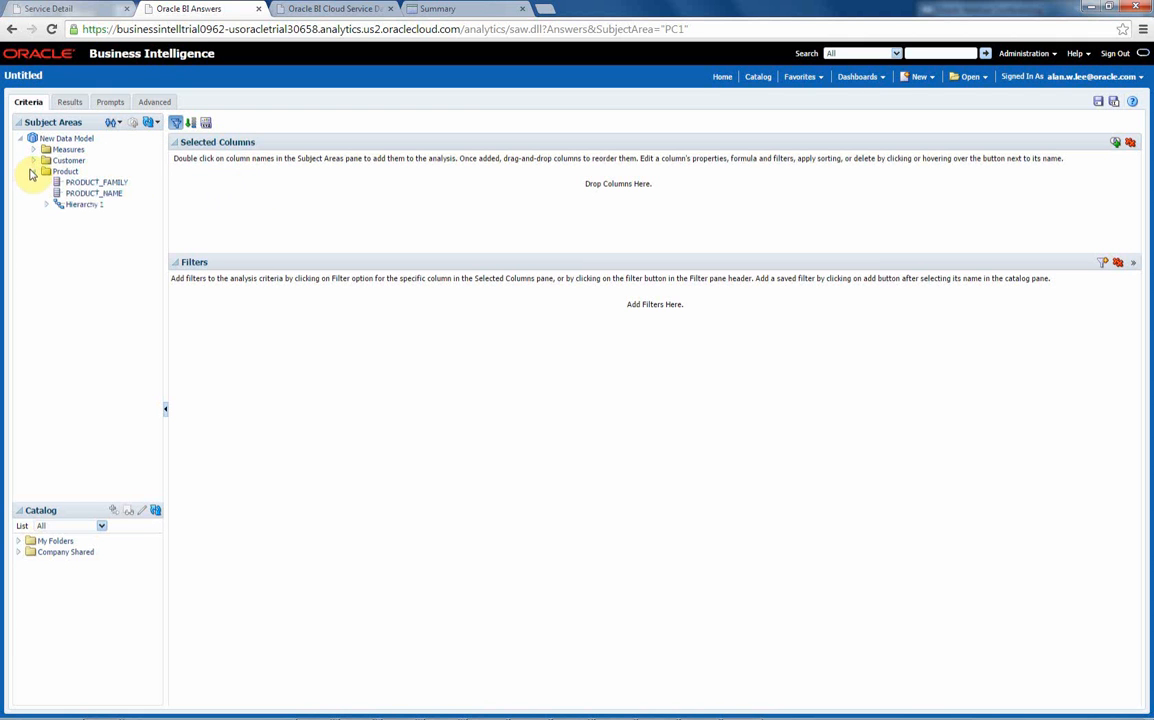
pyautogui.click(101, 184)
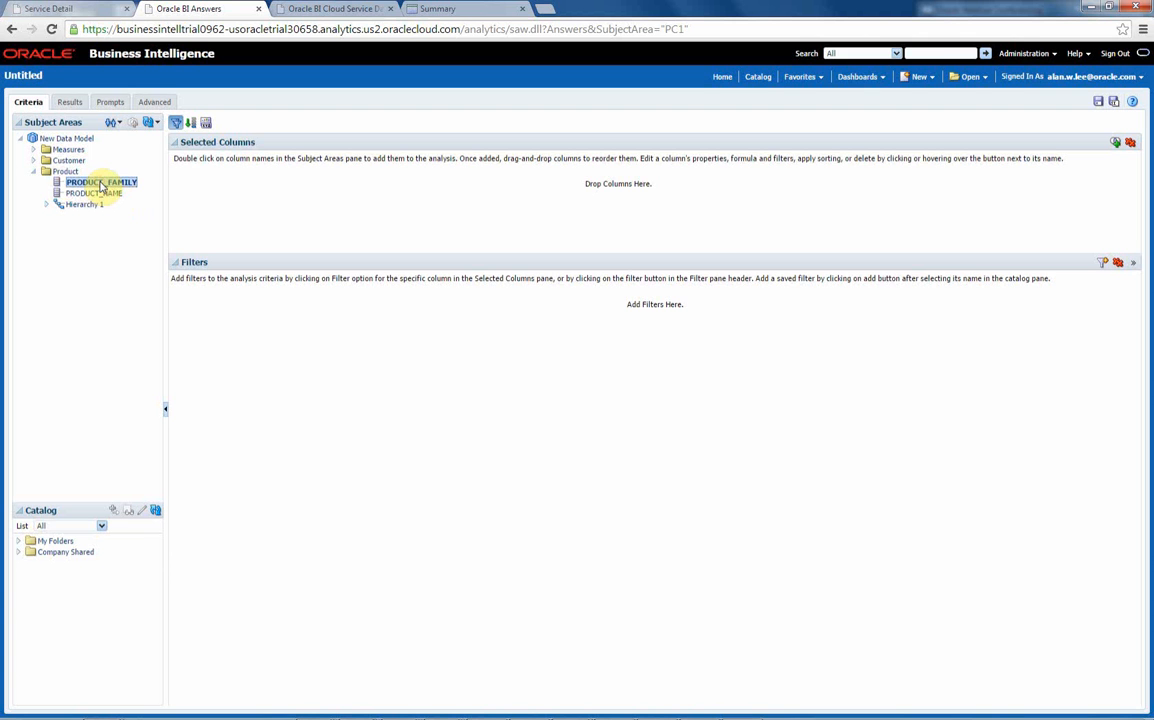
pyautogui.doubleClick(101, 183)
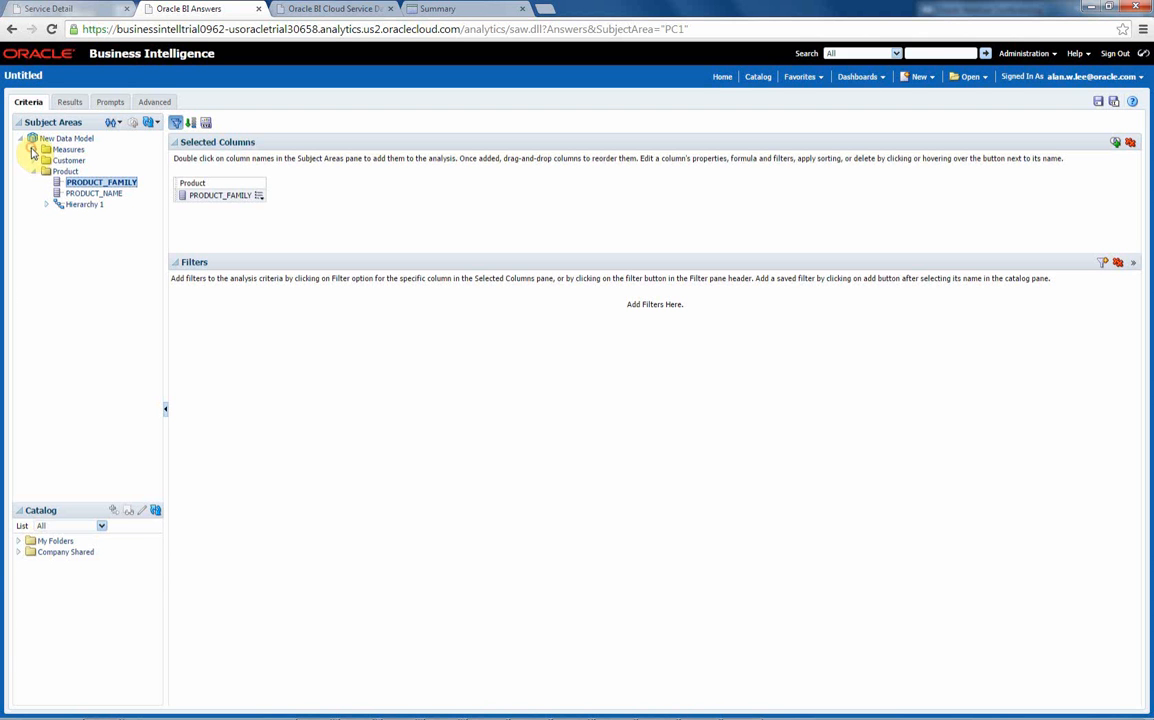
pyautogui.click(33, 149)
pyautogui.doubleClick(110, 193)
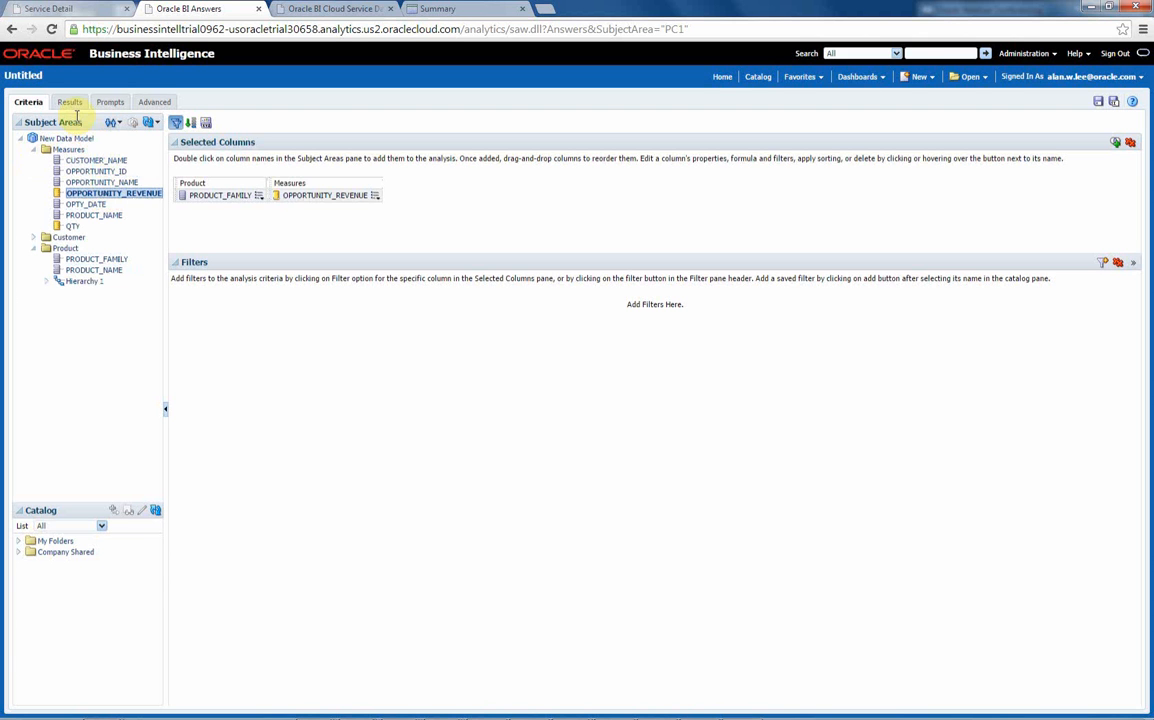
pyautogui.click(69, 104)
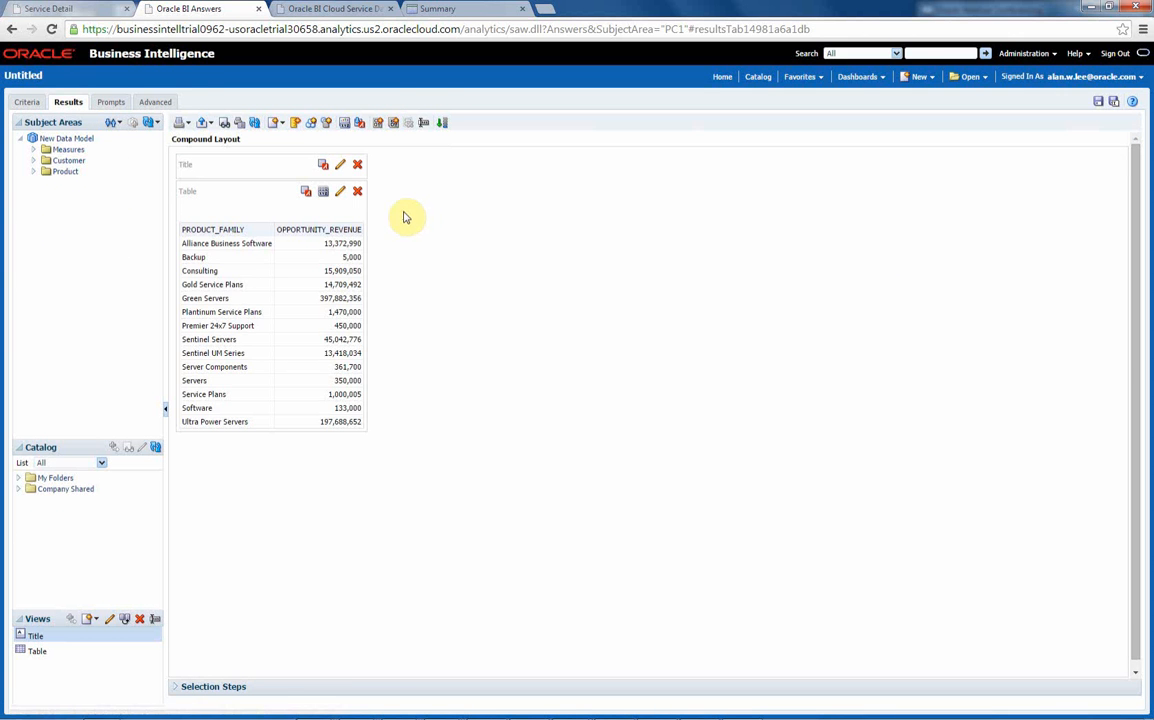
# - Add a pie graph view of opportunity revenue by product family to the analysis results
pyautogui.click(277, 123)
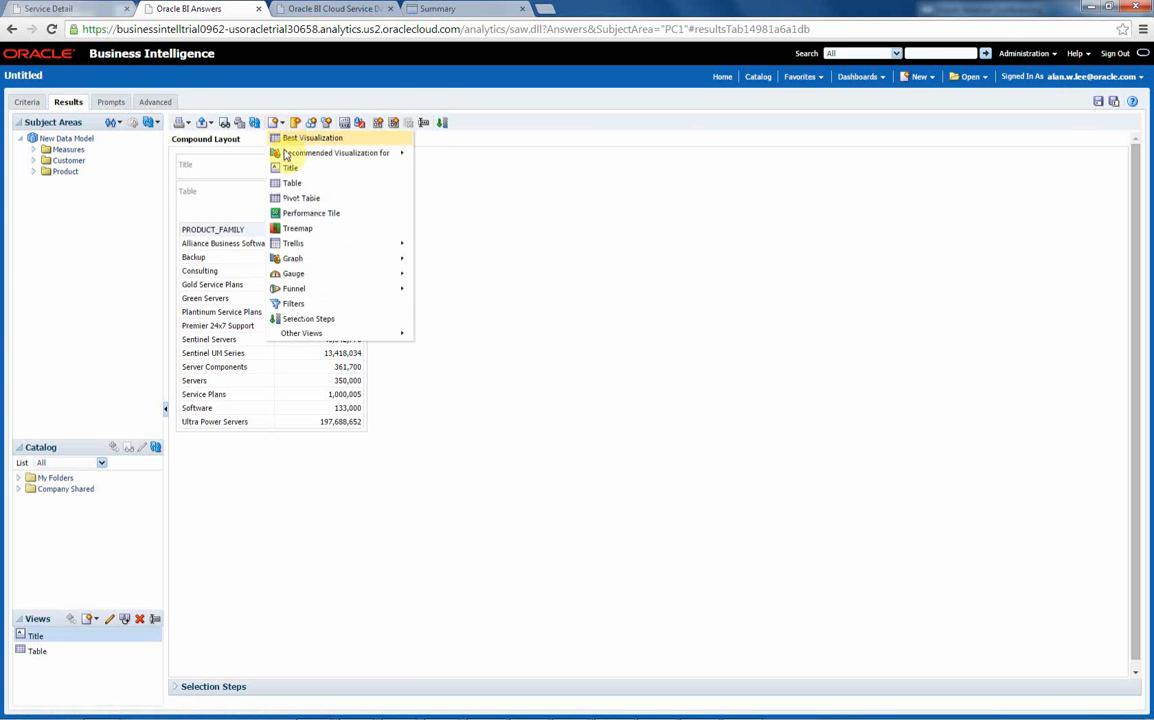
pyautogui.moveTo(388, 262)
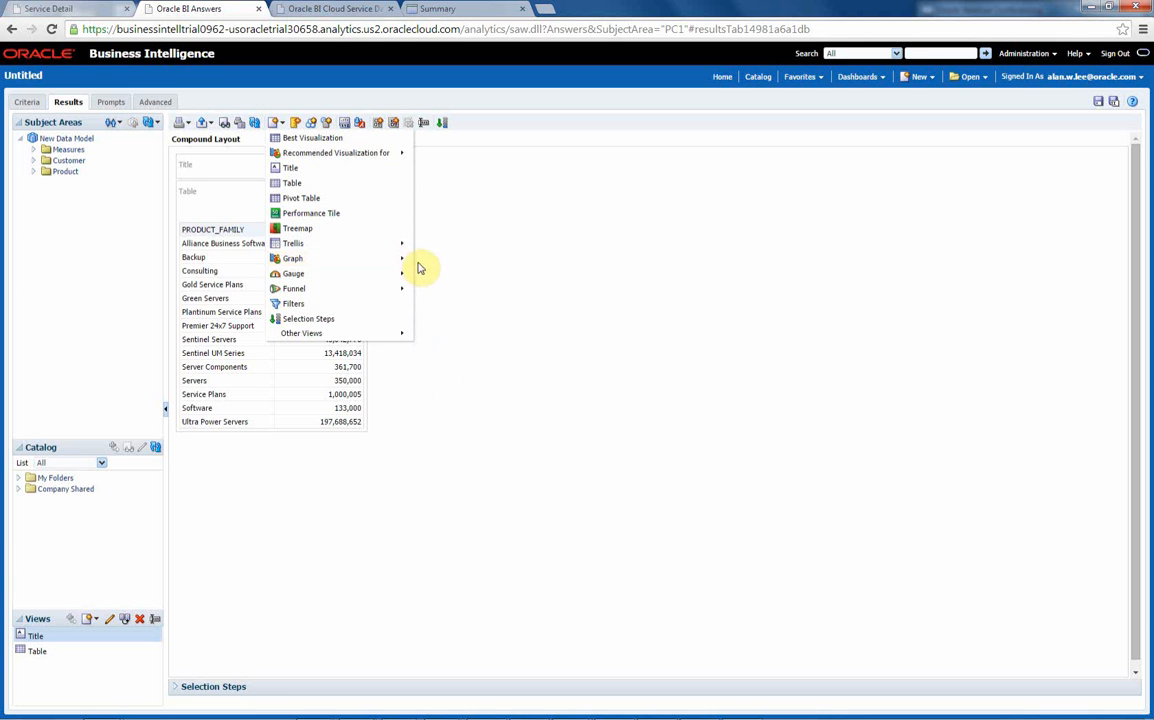
pyautogui.moveTo(400, 258)
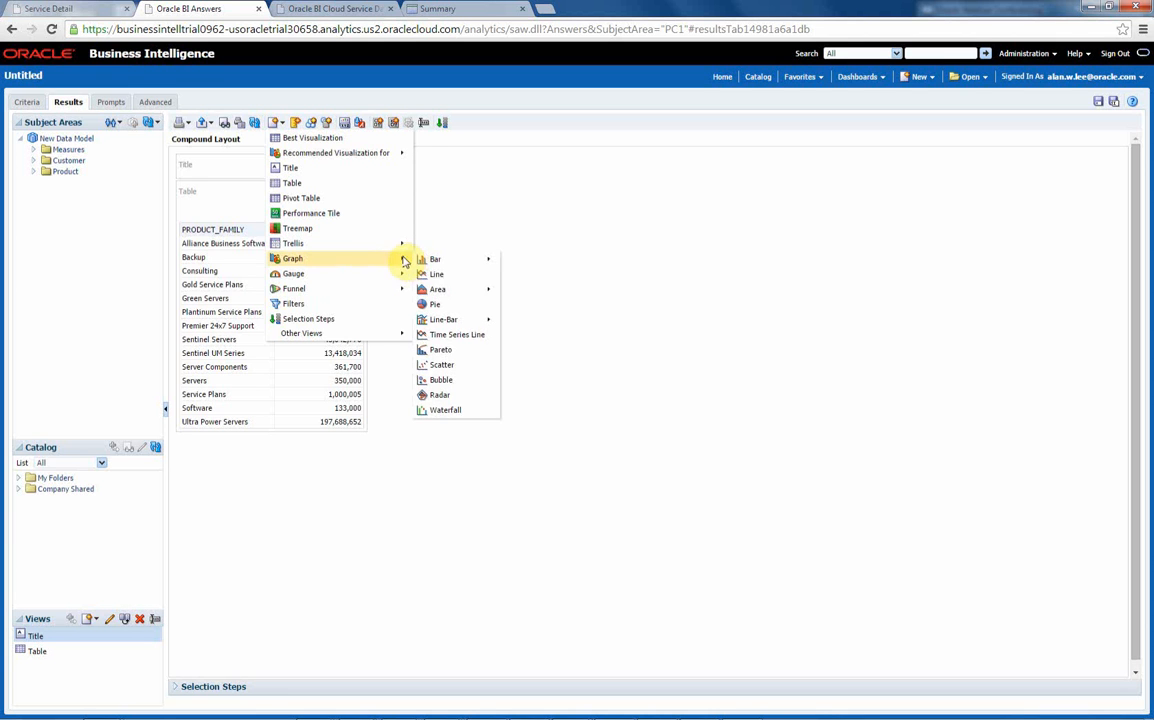
pyautogui.click(437, 304)
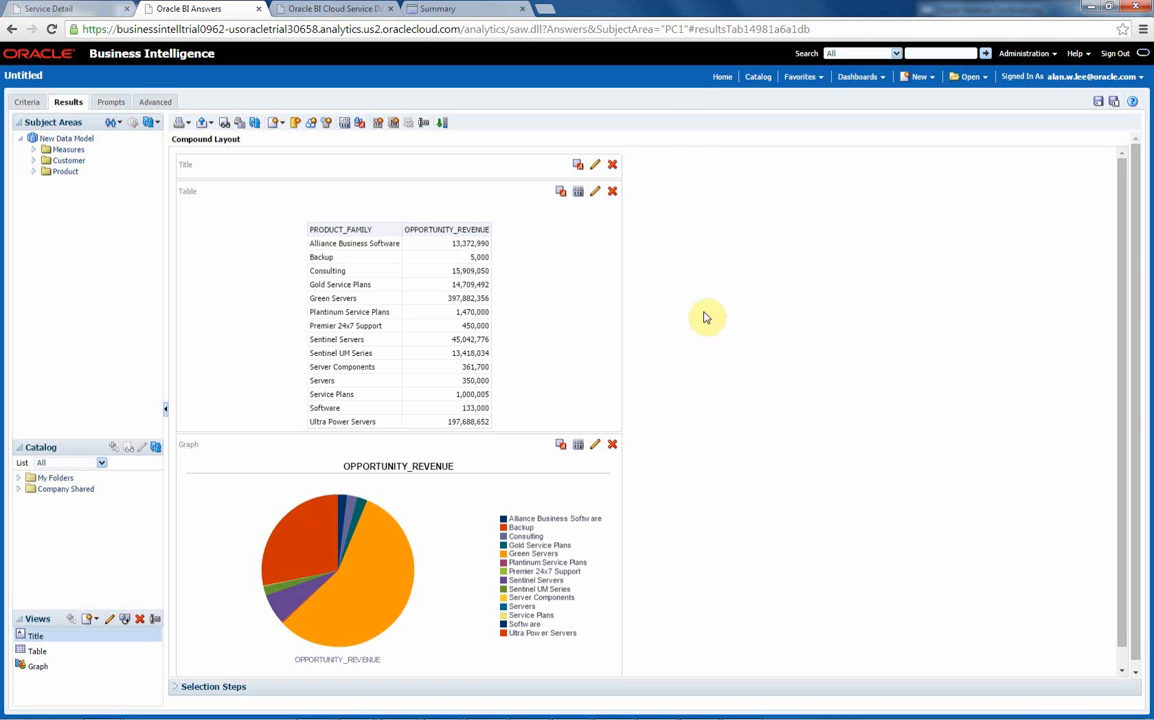
# - Leave the analysis without saving and list all application roles in the Service Console
pyautogui.click(727, 84)
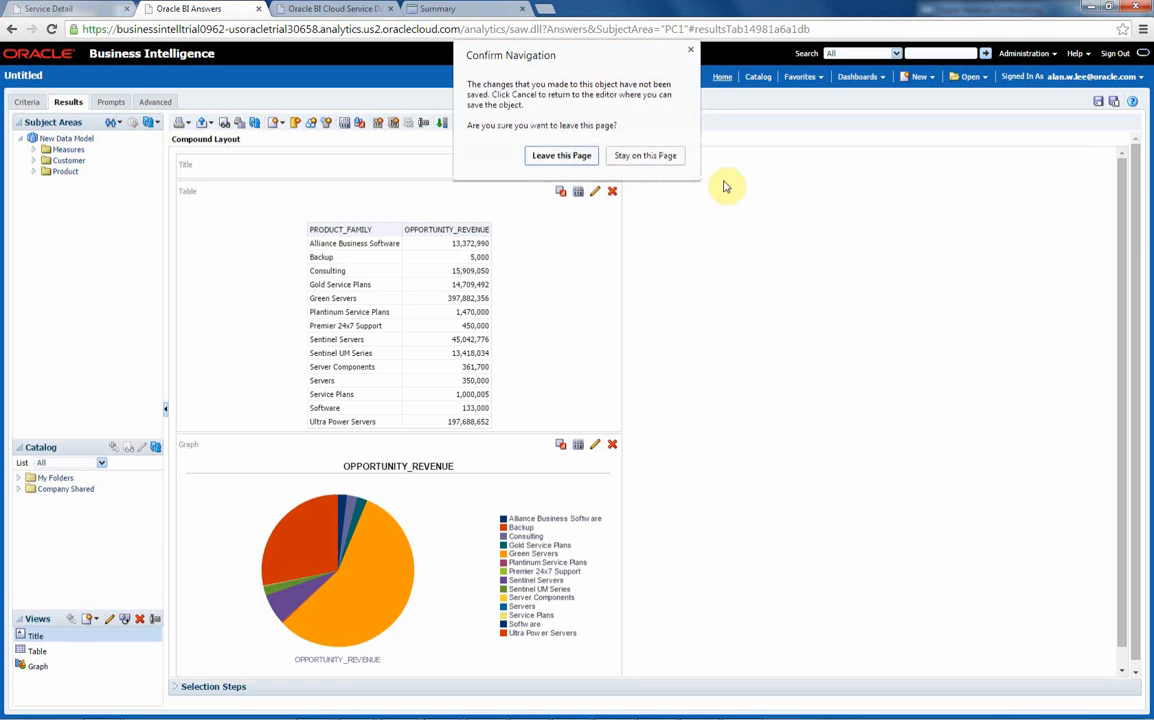
pyautogui.click(548, 158)
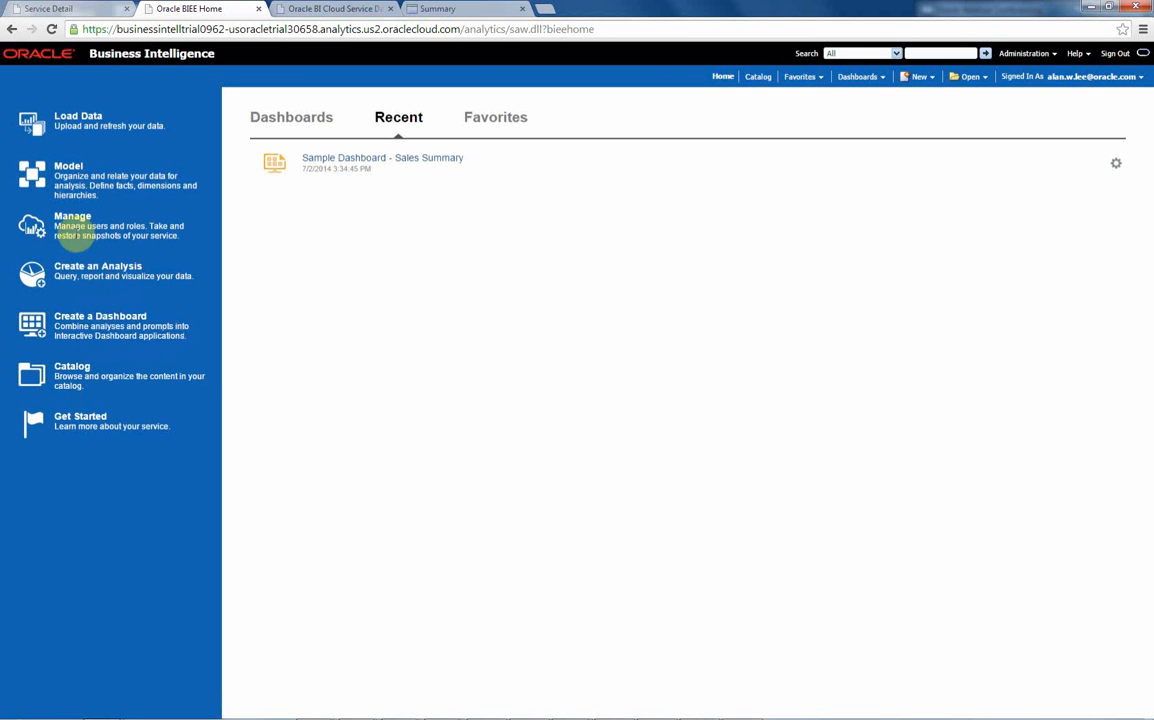
pyautogui.click(74, 218)
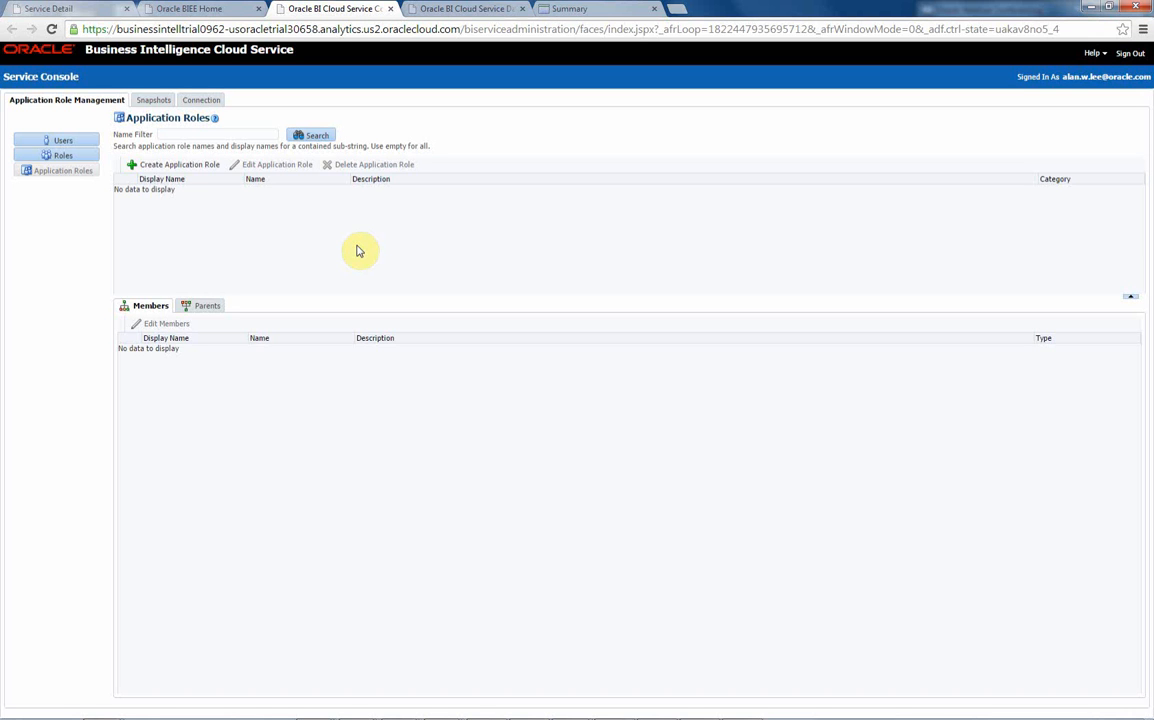
pyautogui.click(311, 135)
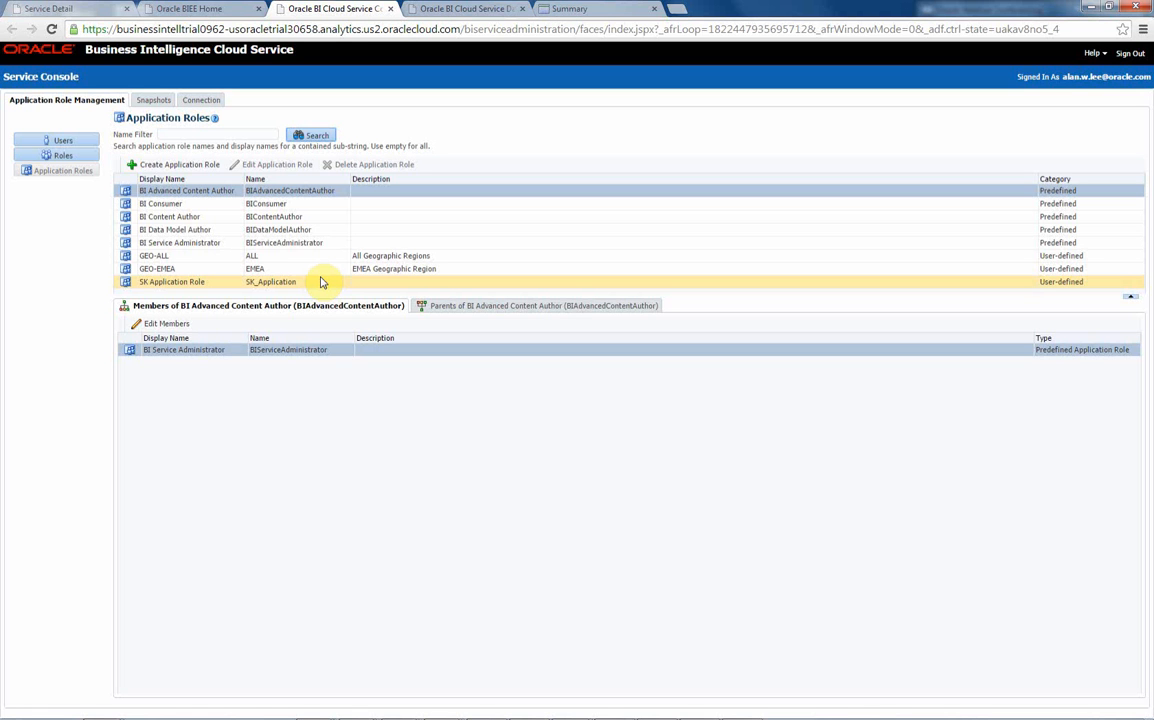
# - Open the snapshot management page of the Service Console
pyautogui.click(154, 100)
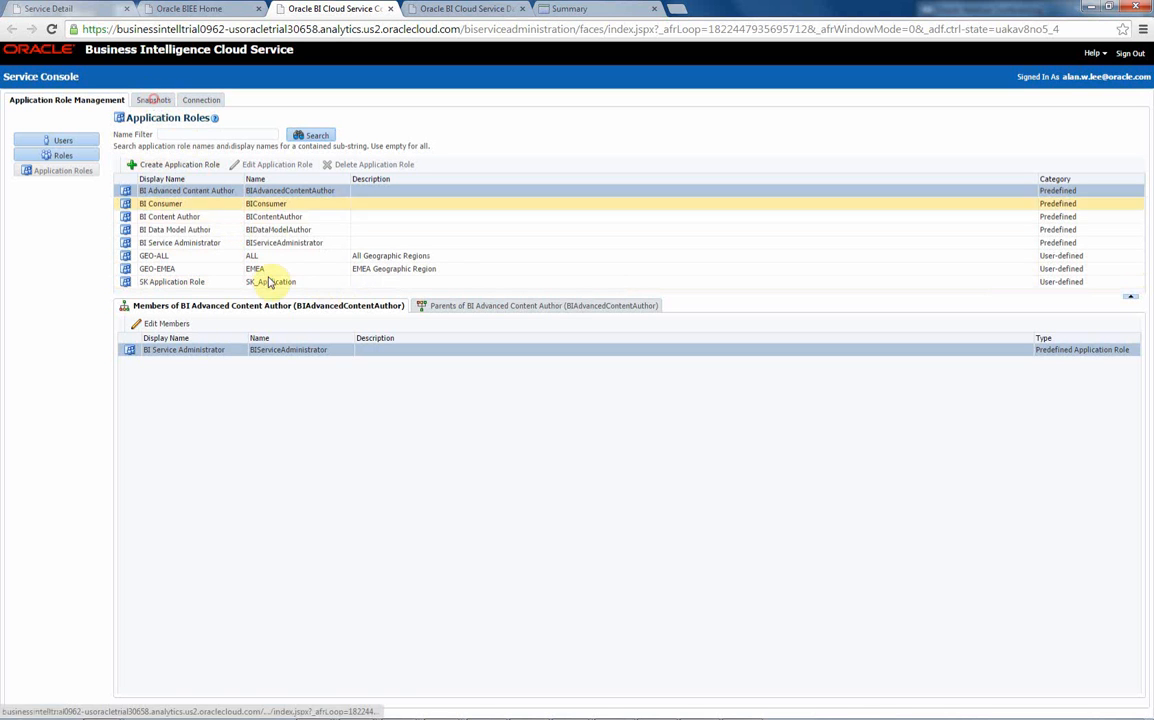